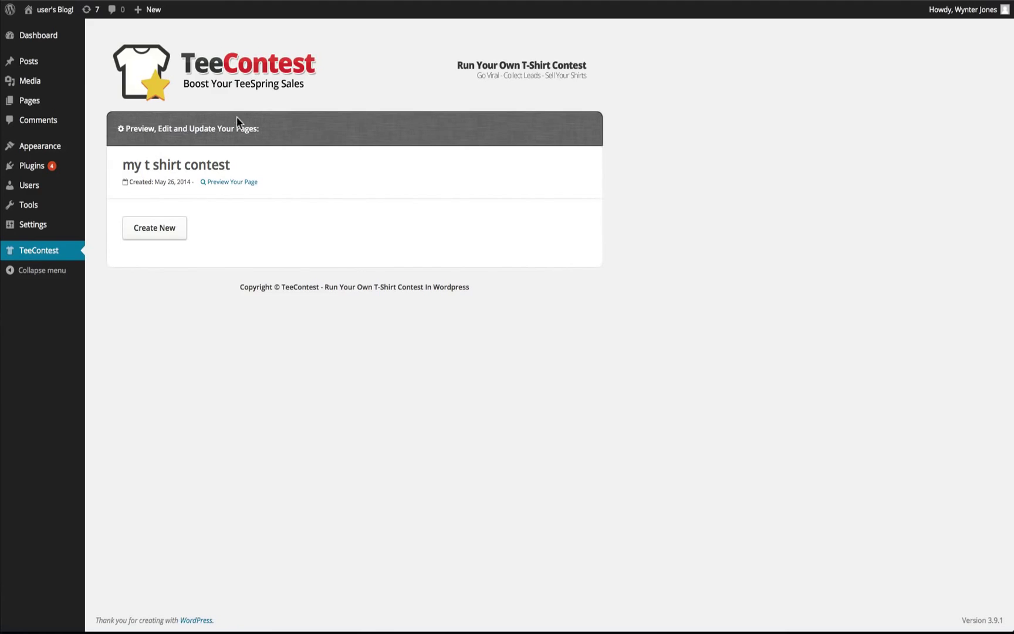
# Go back to the TeeContest pages list and open the editor for my t shirt contest.
pyautogui.moveTo(258, 168)
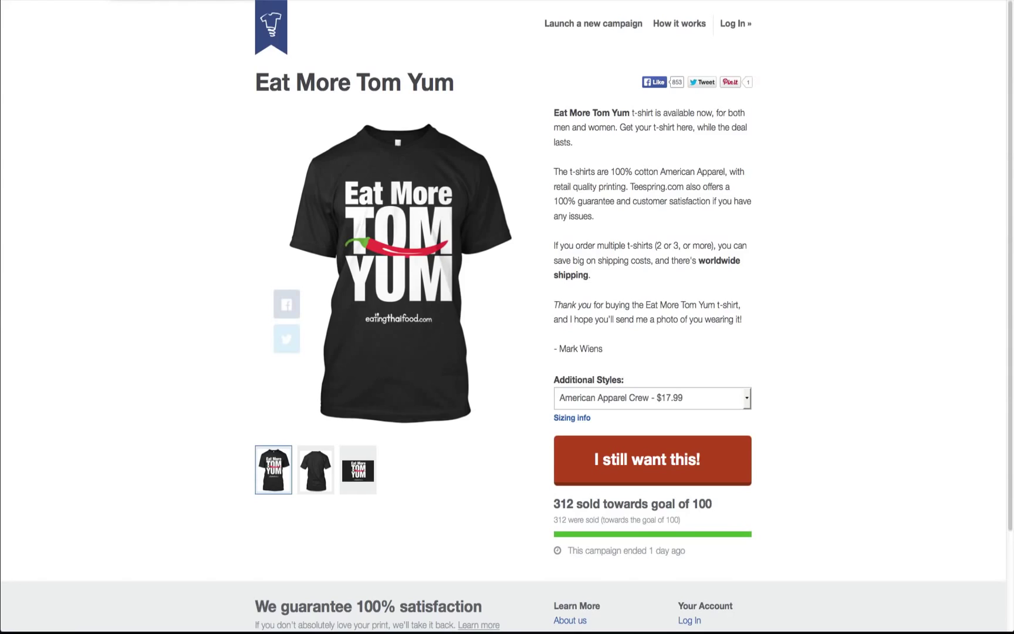
pyautogui.click(127, 7)
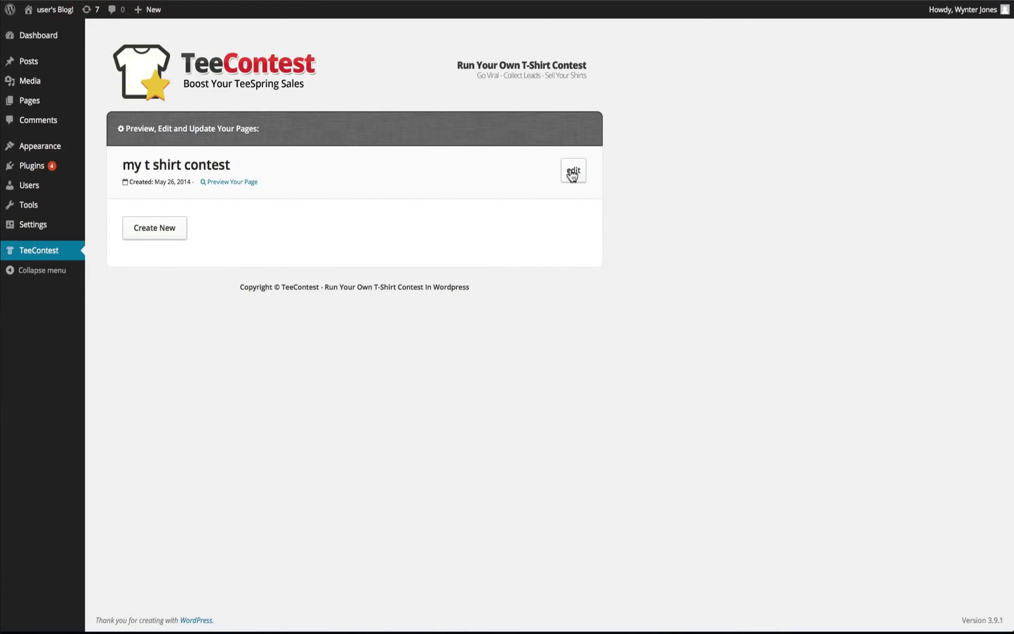
pyautogui.click(572, 170)
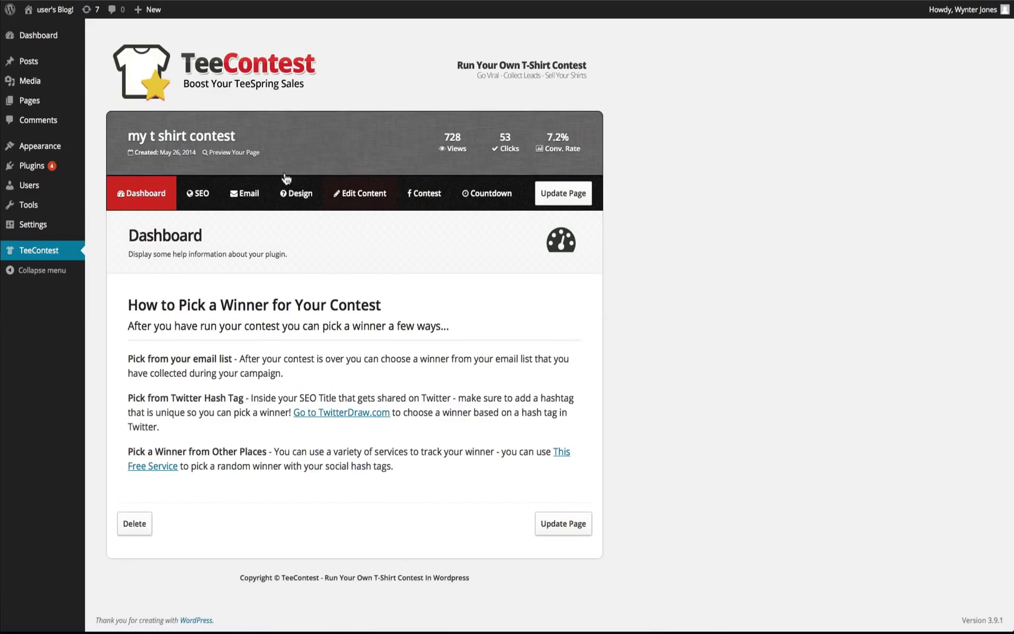
# Preview the live landing page, view its Like & Share contest popup, then close it.
pyautogui.click(238, 154)
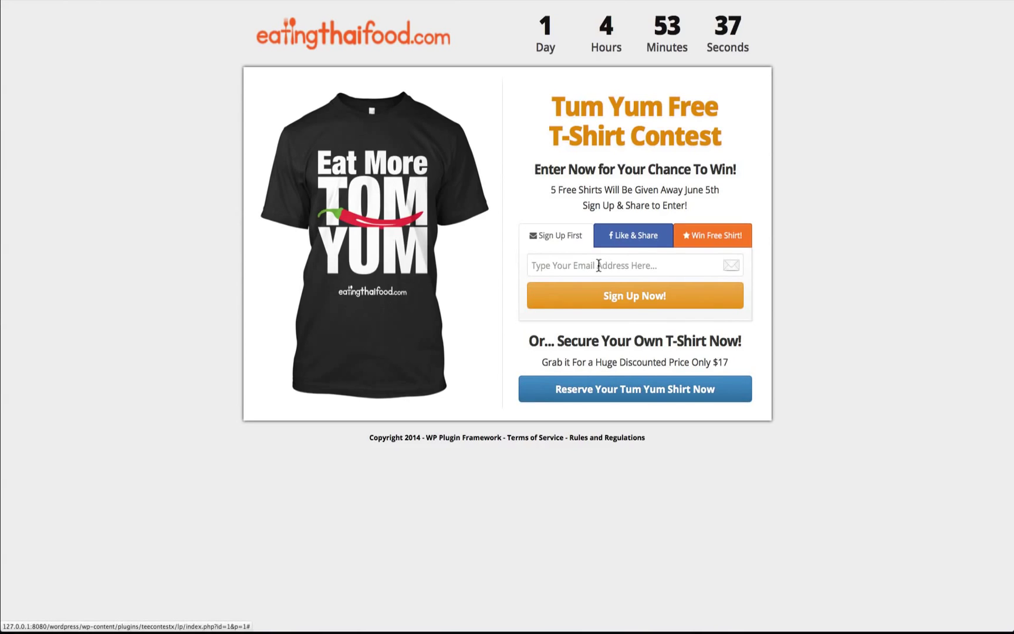
pyautogui.click(625, 239)
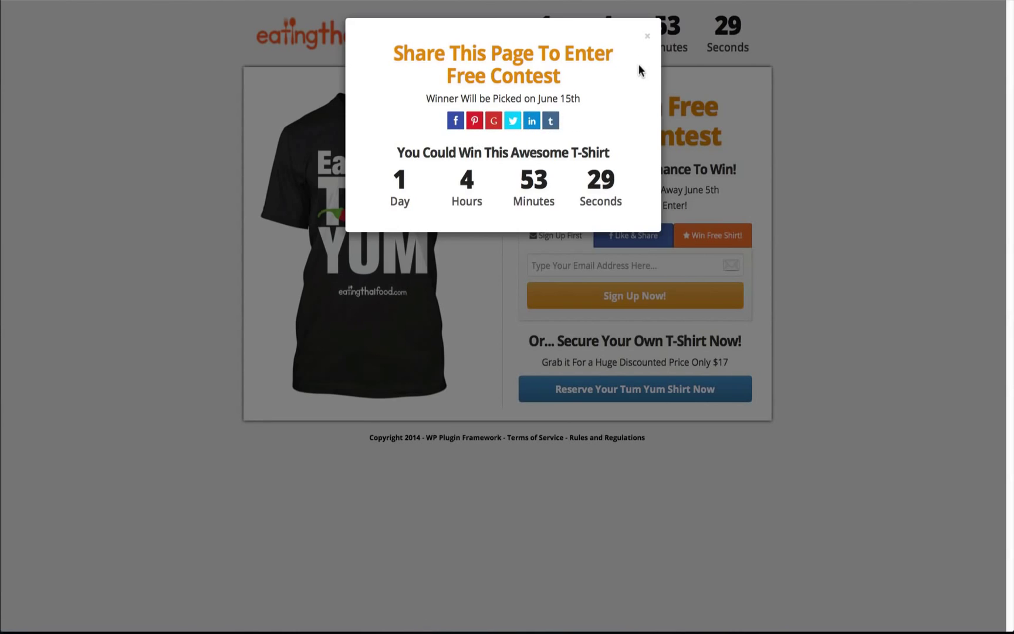
pyautogui.click(647, 40)
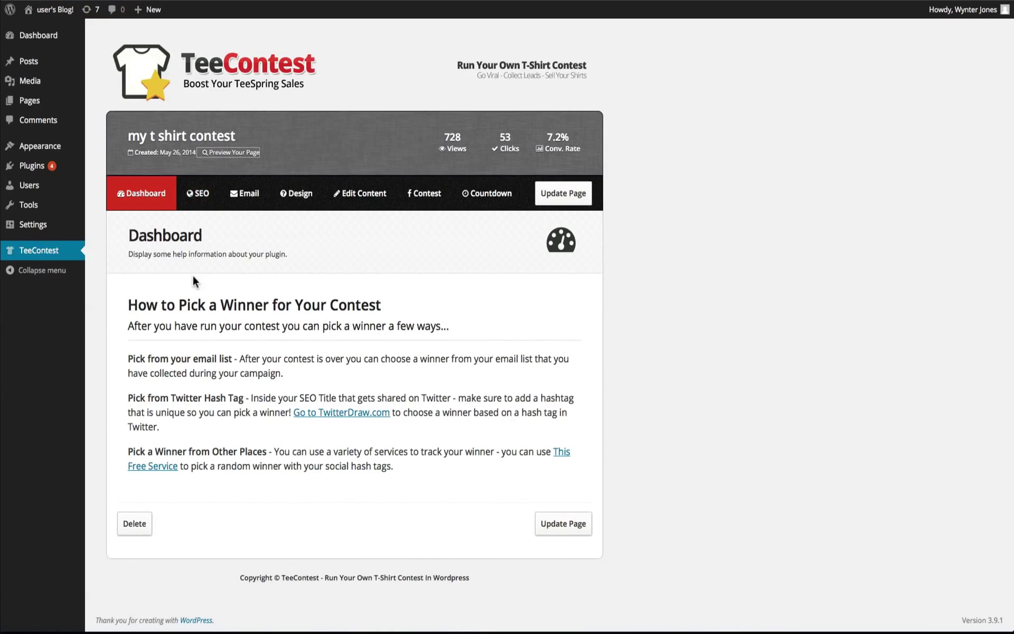
# In SEO settings, highlight #awesomeFree in the social title and description, then edit Tracking Code.
pyautogui.click(247, 338)
pyautogui.click(197, 193)
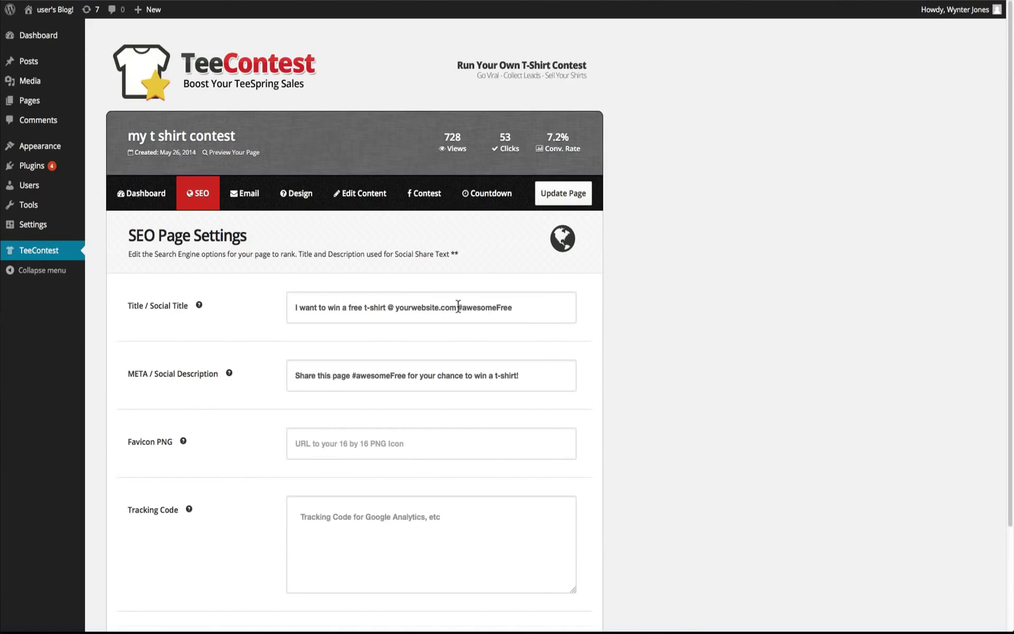
pyautogui.moveTo(458, 306); pyautogui.dragTo(510, 307)
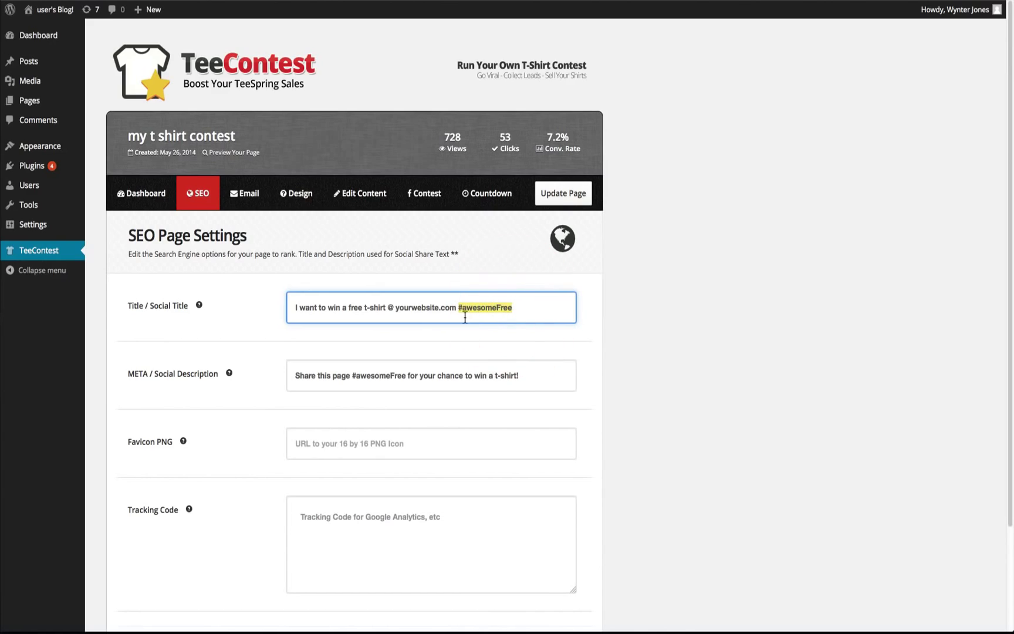
pyautogui.moveTo(352, 376); pyautogui.dragTo(405, 376)
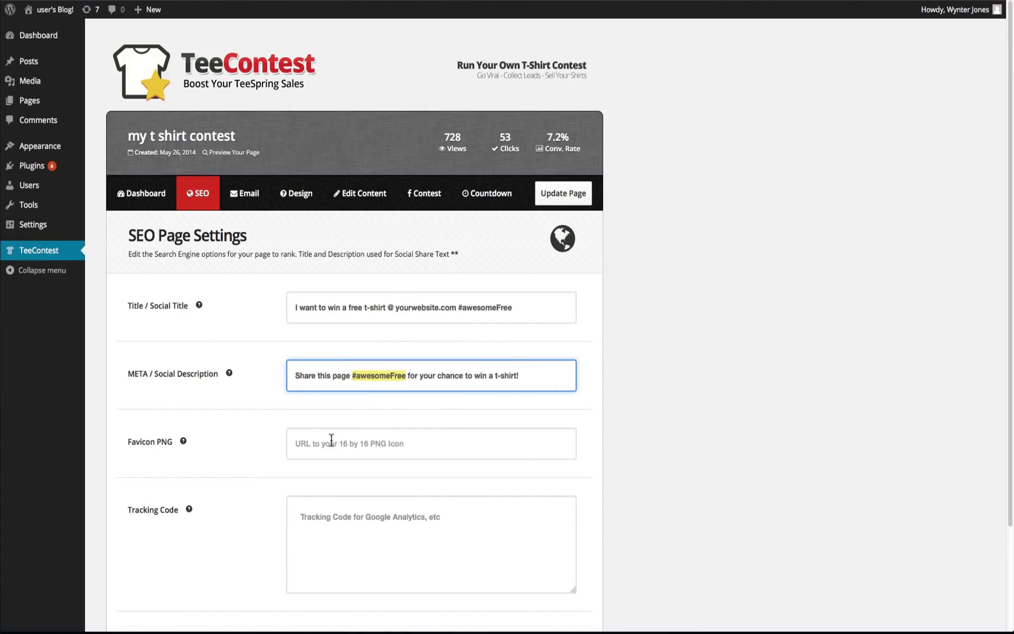
pyautogui.scroll(-1, 351, 439)
pyautogui.click(337, 506)
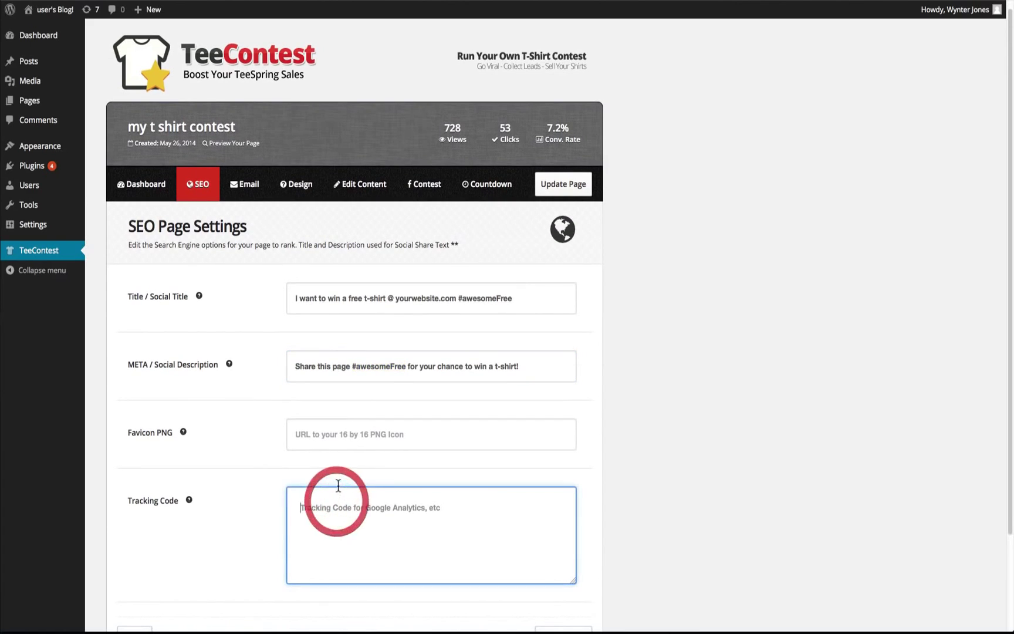
# Keep Aweber as the email service and change the Auto Responder Code to autocode.
pyautogui.click(258, 199)
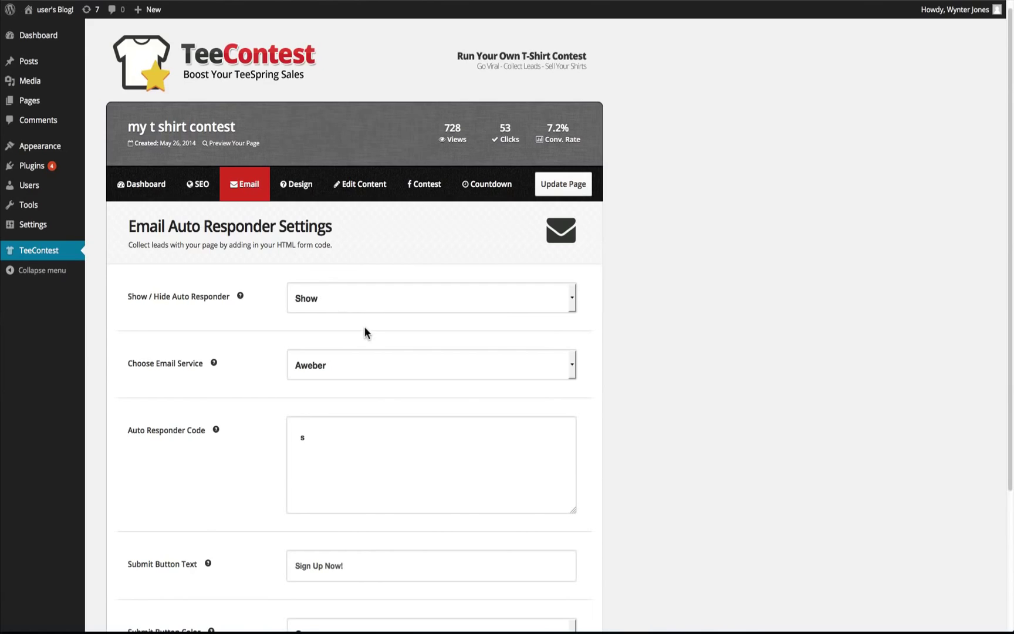
pyautogui.click(362, 366)
pyautogui.click(344, 385)
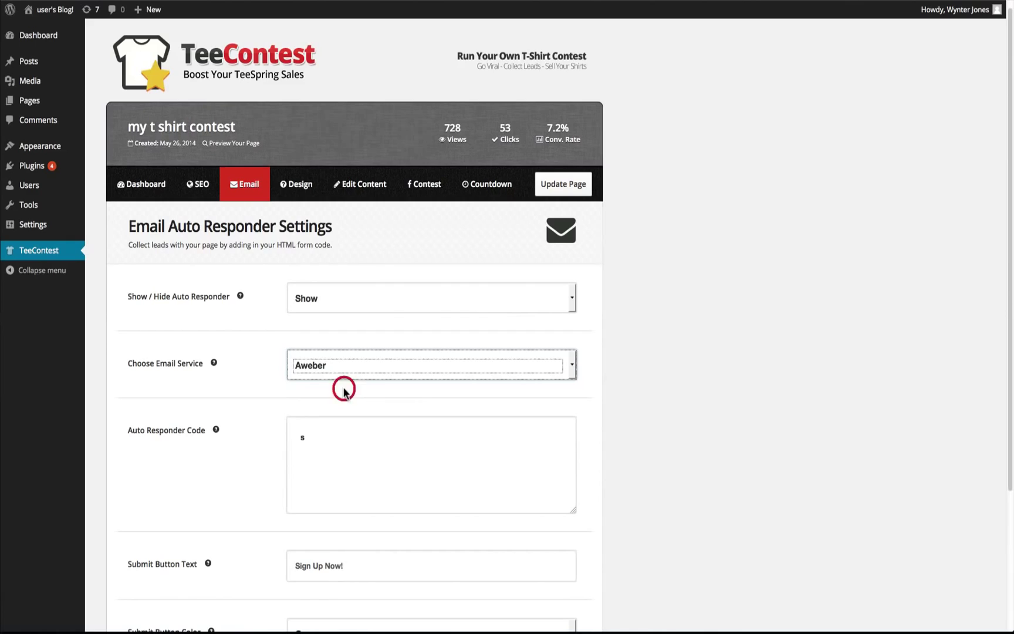
pyautogui.moveTo(315, 436); pyautogui.dragTo(288, 437)
pyautogui.press('BackSpace')
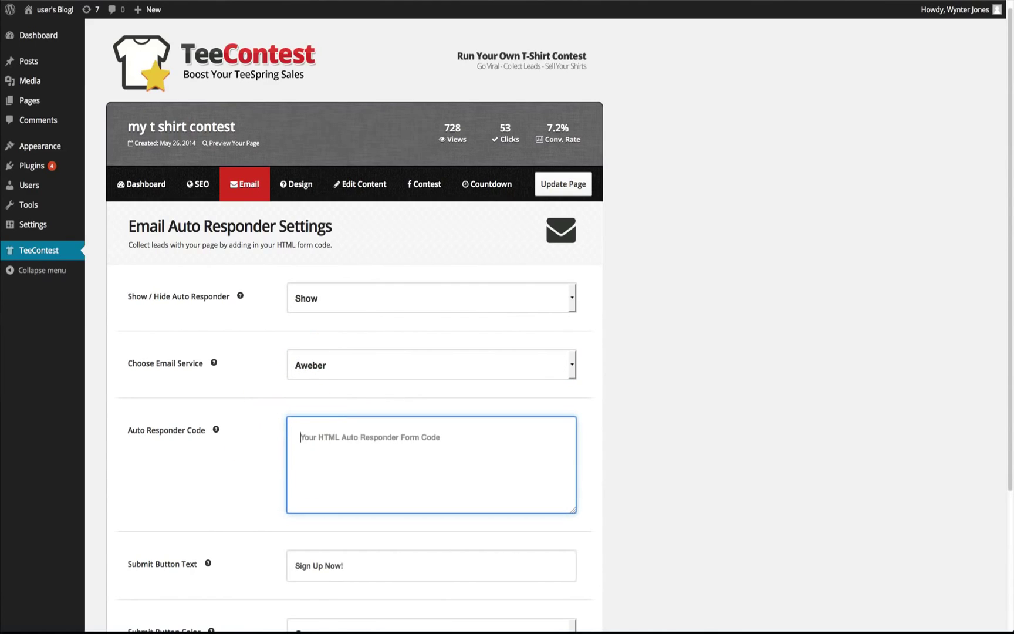
pyautogui.write('autocode')
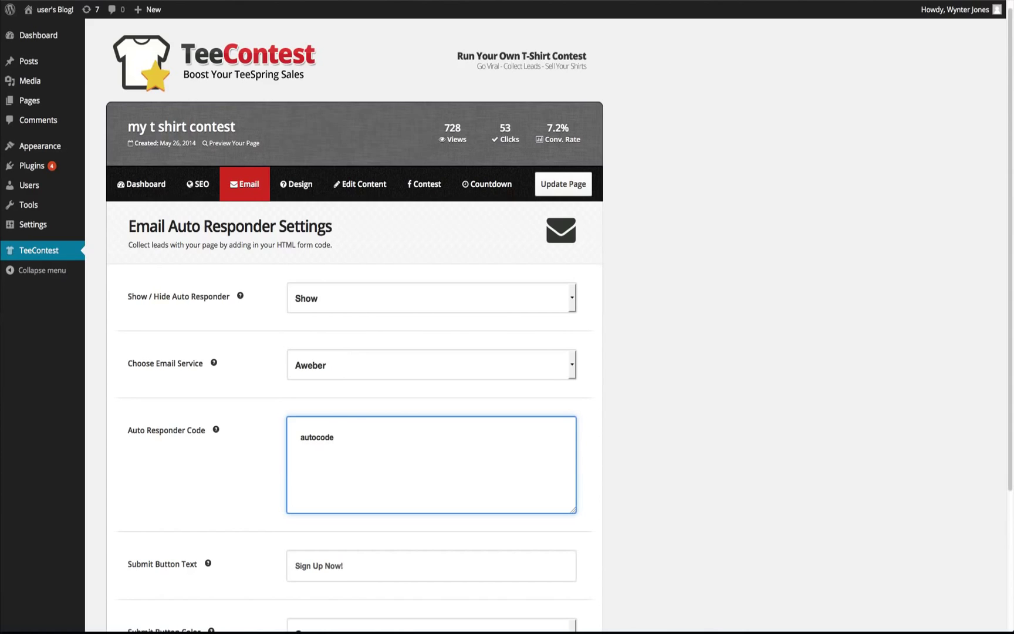
# Make the submit button Blue reading 'Sign Up Now to Enter For Free', save, and preview.
pyautogui.scroll(-3, 506, 338)
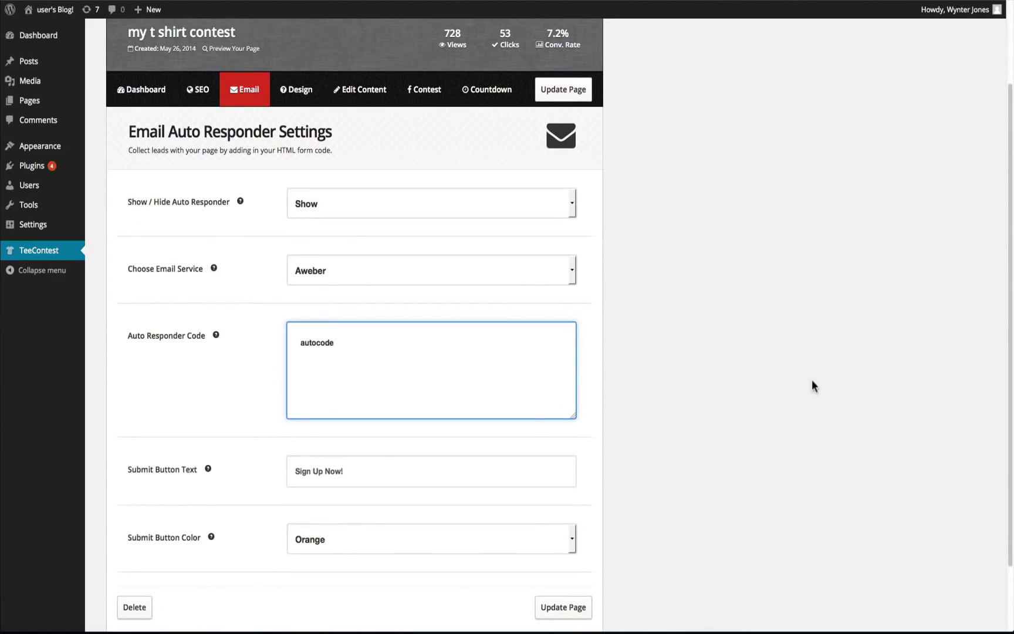
pyautogui.moveTo(1006, 333); pyautogui.dragTo(1007, 402)
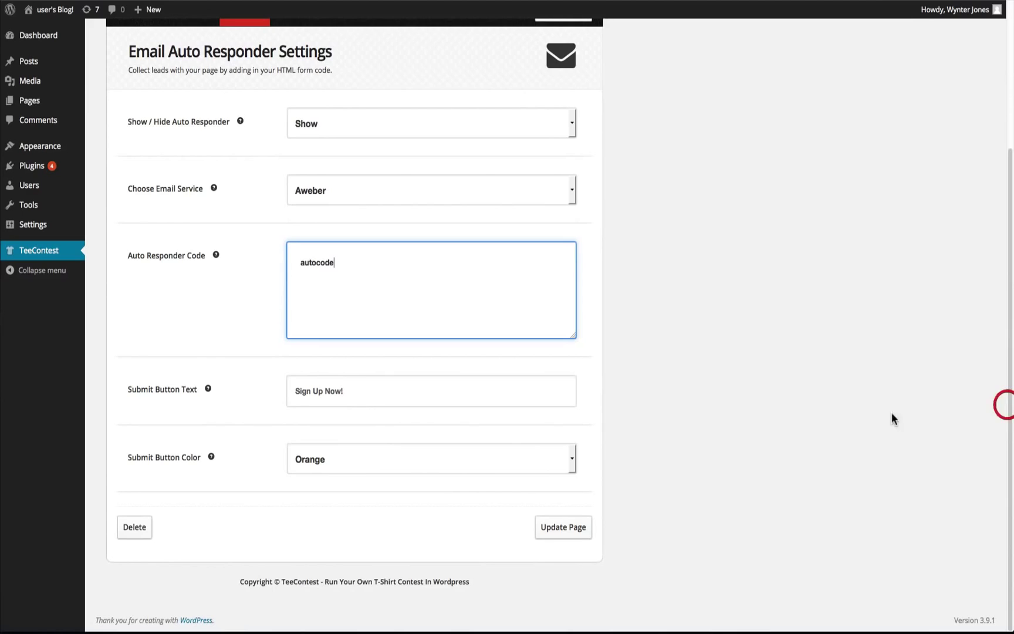
pyautogui.click(350, 461)
pyautogui.click(337, 494)
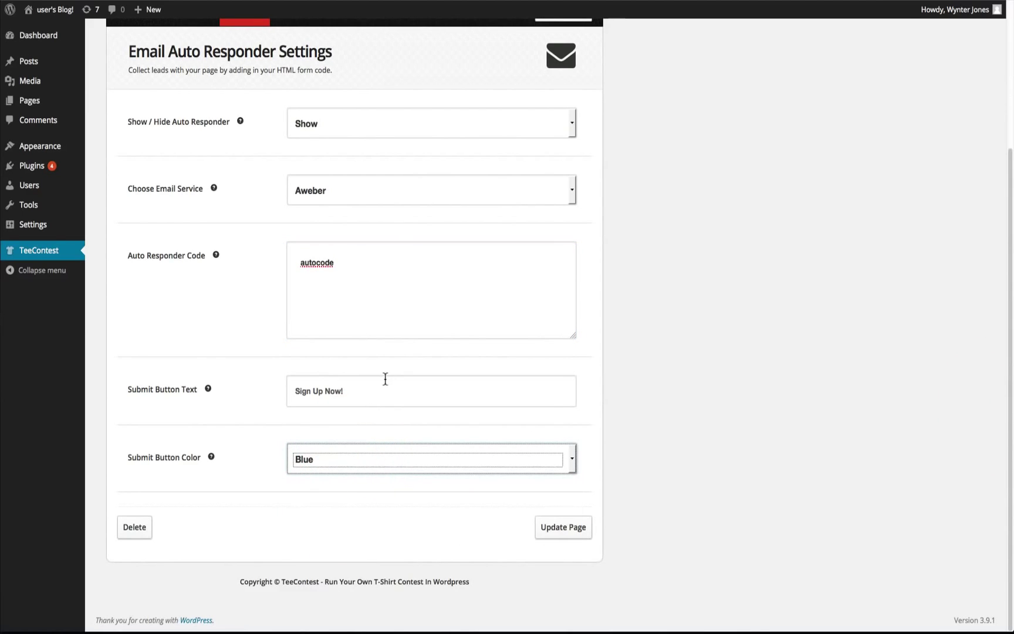
pyautogui.click(373, 393)
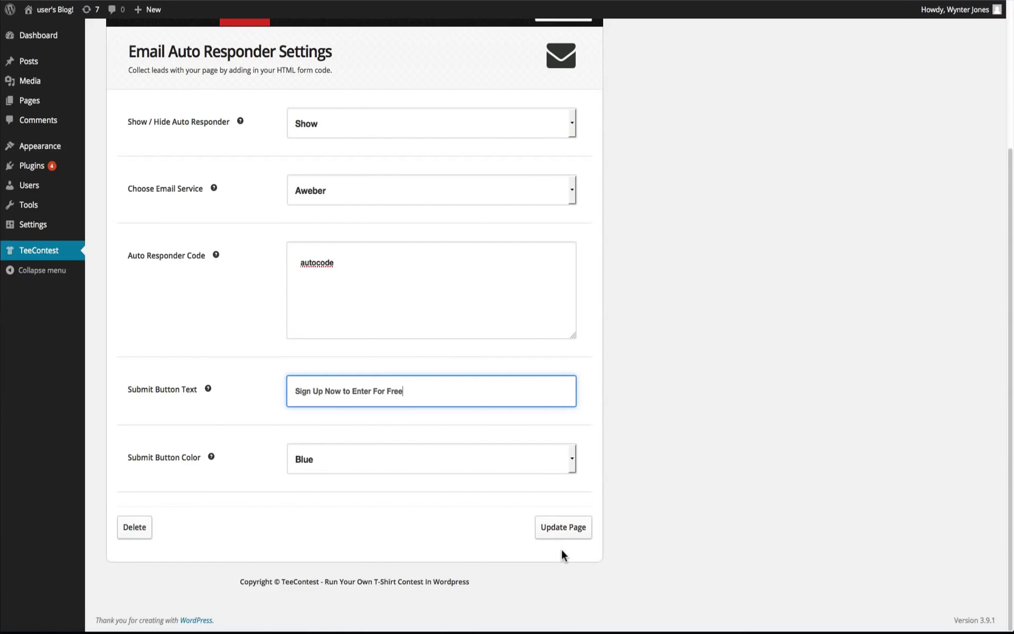
pyautogui.click(562, 531)
pyautogui.click(216, 3)
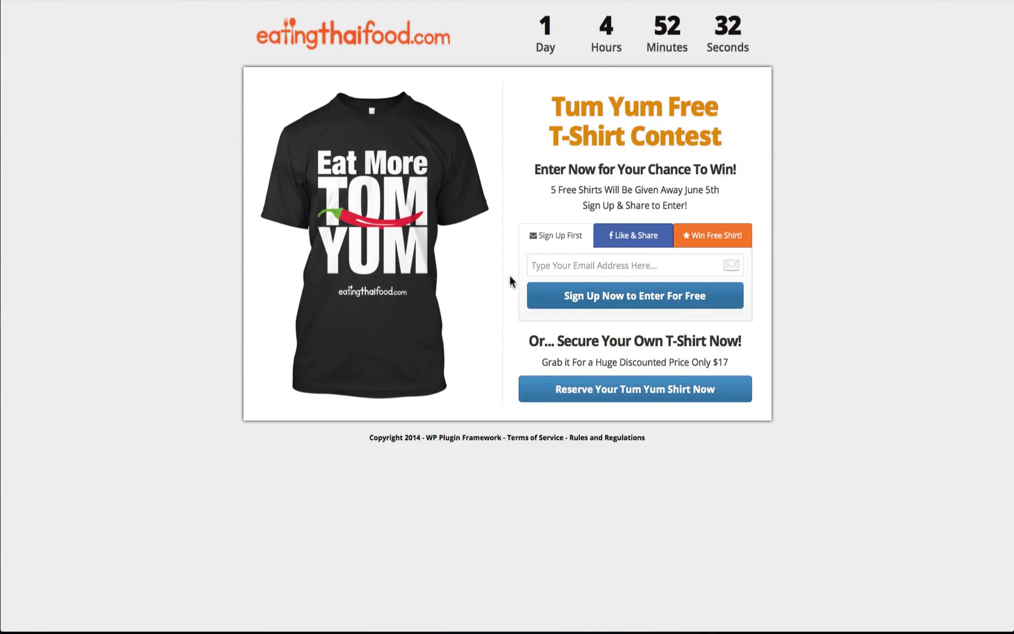
pyautogui.click(145, 2)
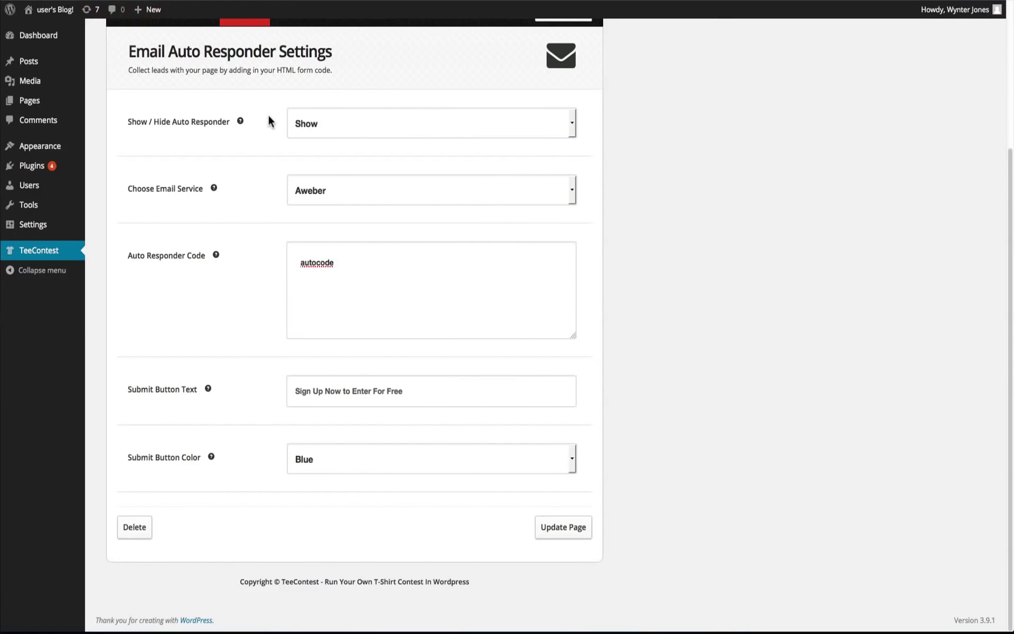
pyautogui.moveTo(1009, 170); pyautogui.dragTo(1010, 25)
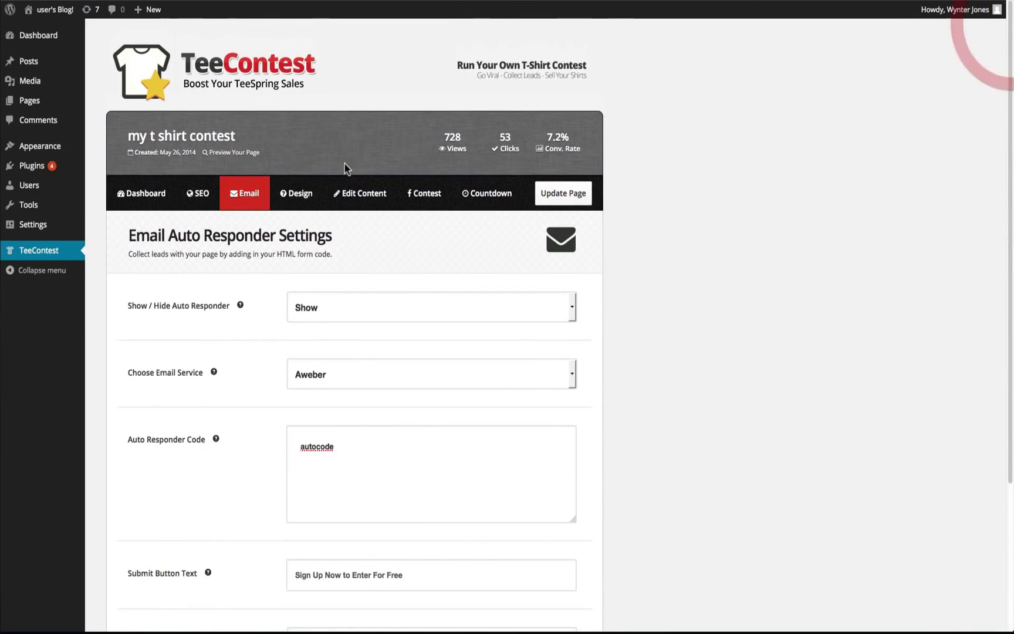
# Paste the meal-1280-600-darkened-2.jpg URL into Design's Background Image and update the page.
pyautogui.click(296, 193)
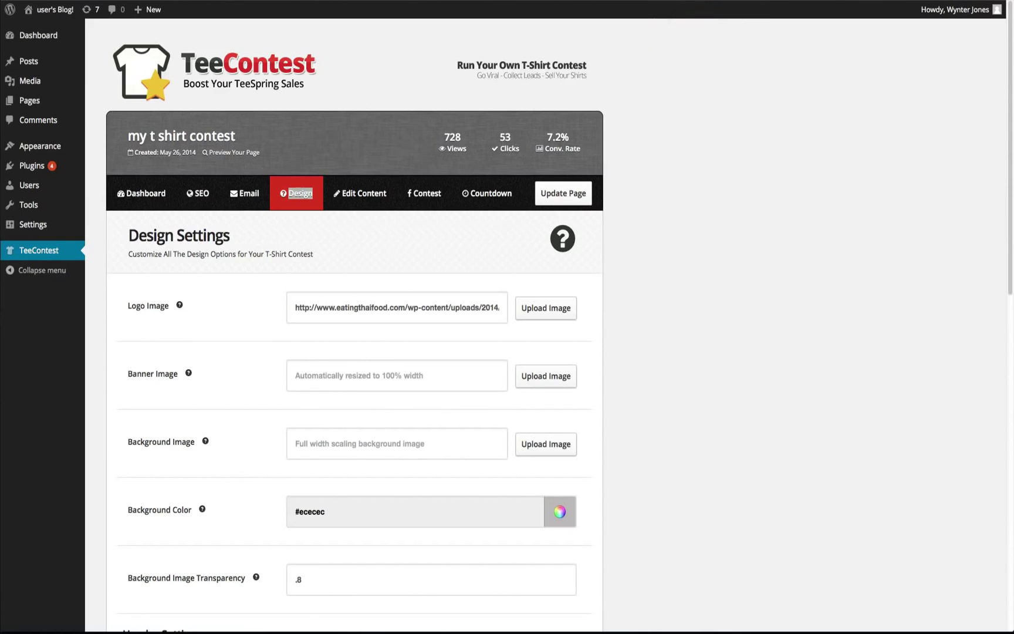
pyautogui.click(334, 437)
pyautogui.hotkey('ctrl', 'v')
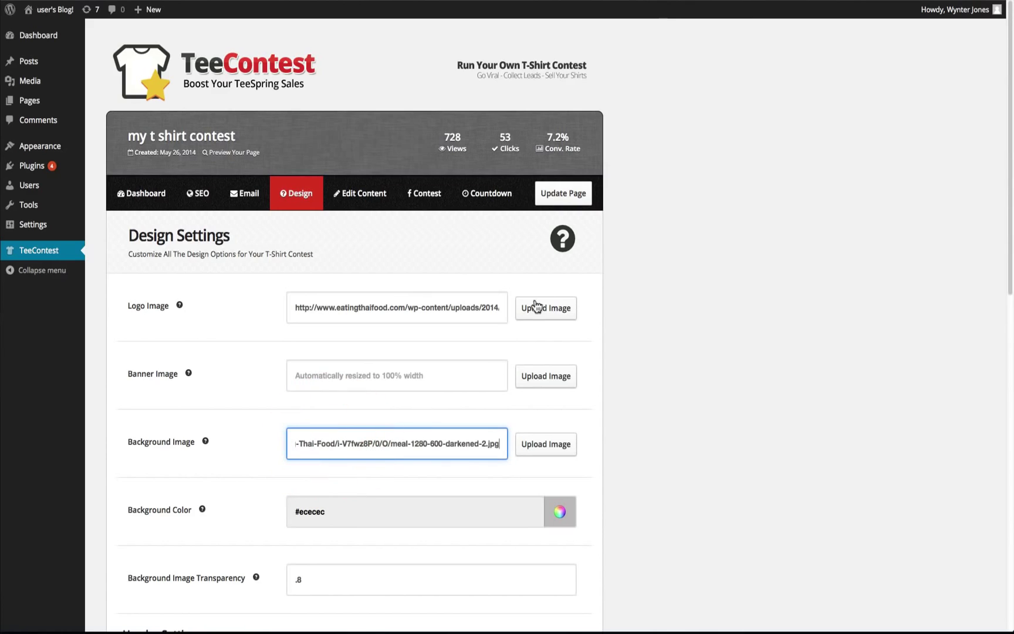
pyautogui.click(561, 195)
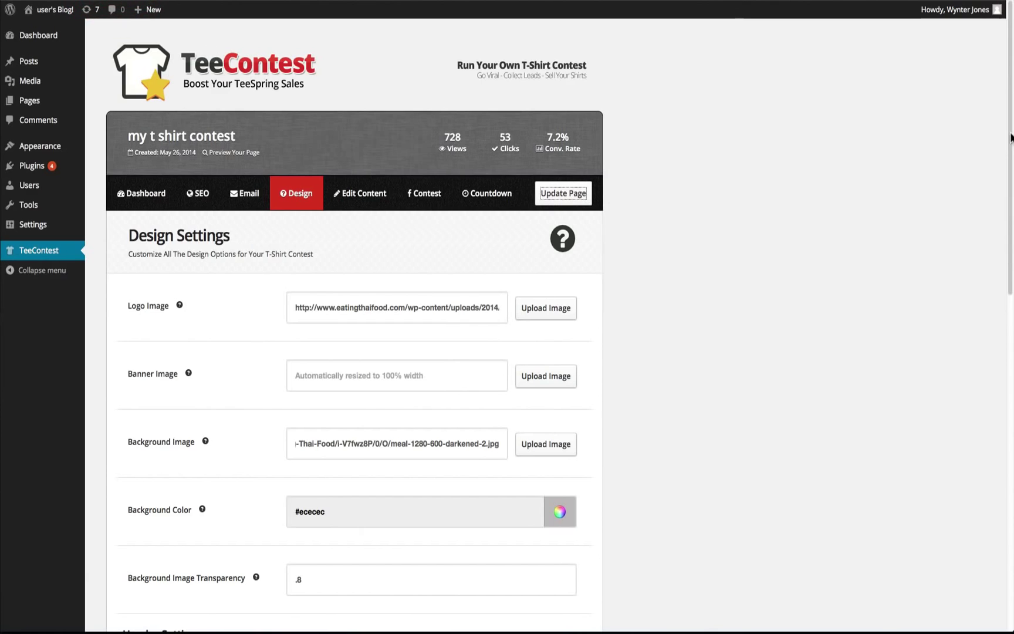
# Make the page background colour black and set Background Image Transparency to .5.
pyautogui.moveTo(1010, 138); pyautogui.dragTo(1005, 260)
pyautogui.click(327, 254)
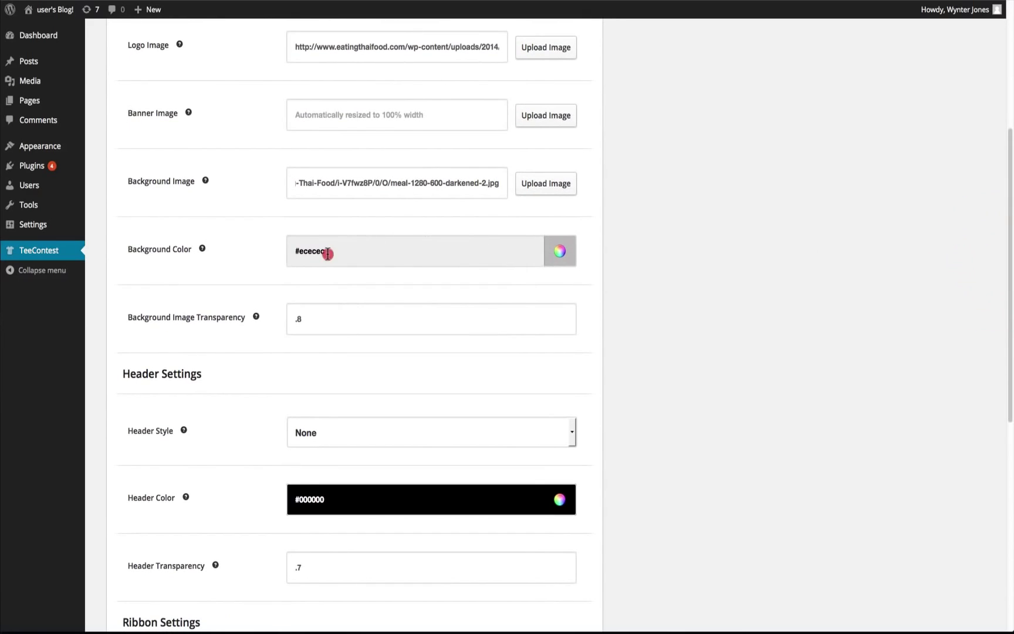
pyautogui.moveTo(299, 317); pyautogui.dragTo(267, 332)
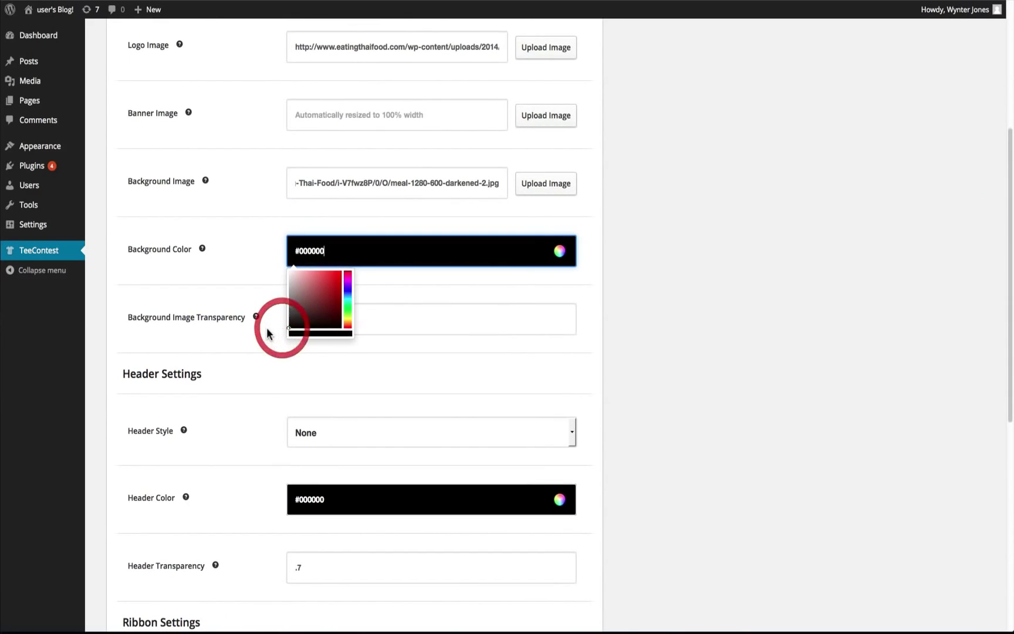
pyautogui.click(267, 322)
pyautogui.click(298, 318)
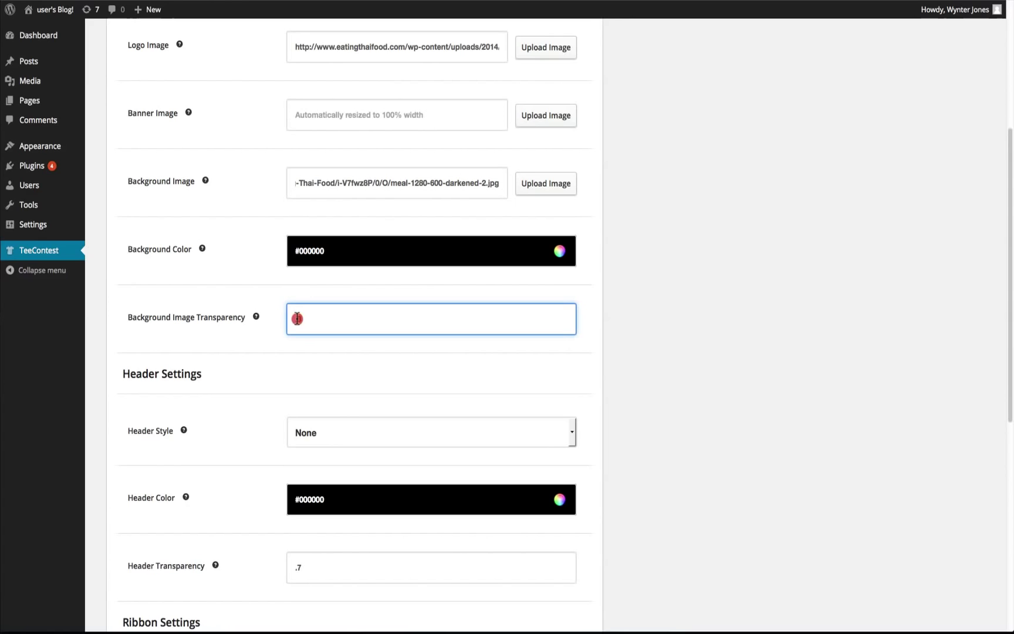
pyautogui.click(271, 317)
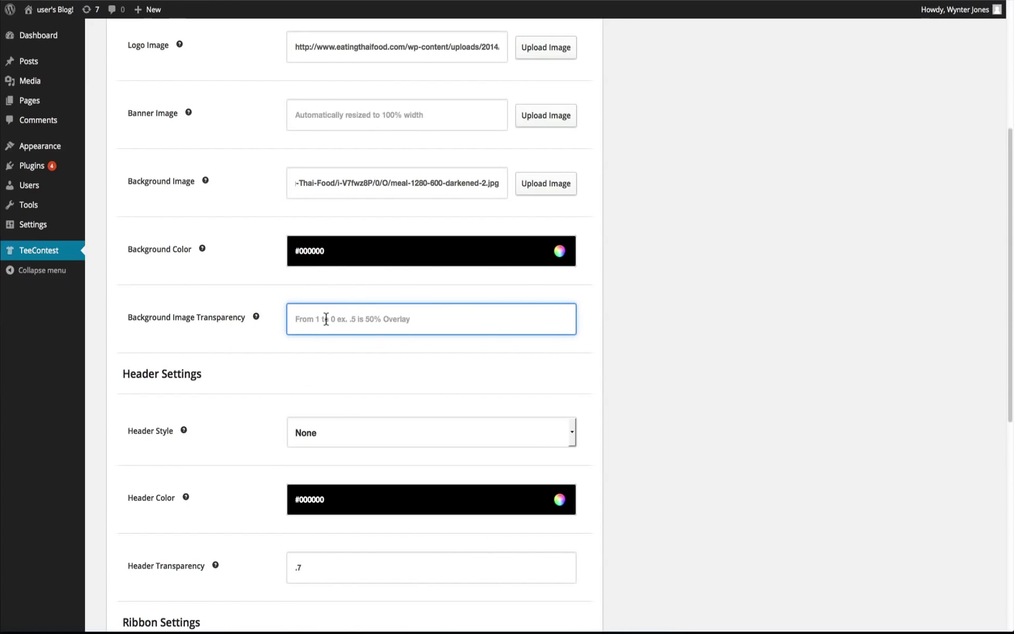
pyautogui.write('.5')
# Set the Header Style to Full Width.
pyautogui.moveTo(1009, 319); pyautogui.dragTo(1004, 417)
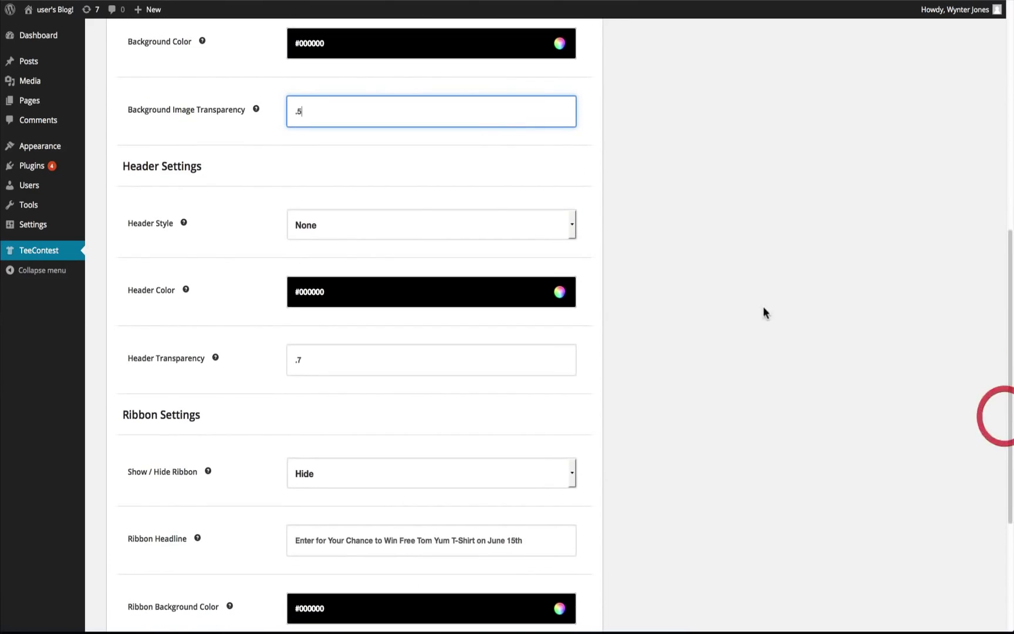
pyautogui.click(407, 224)
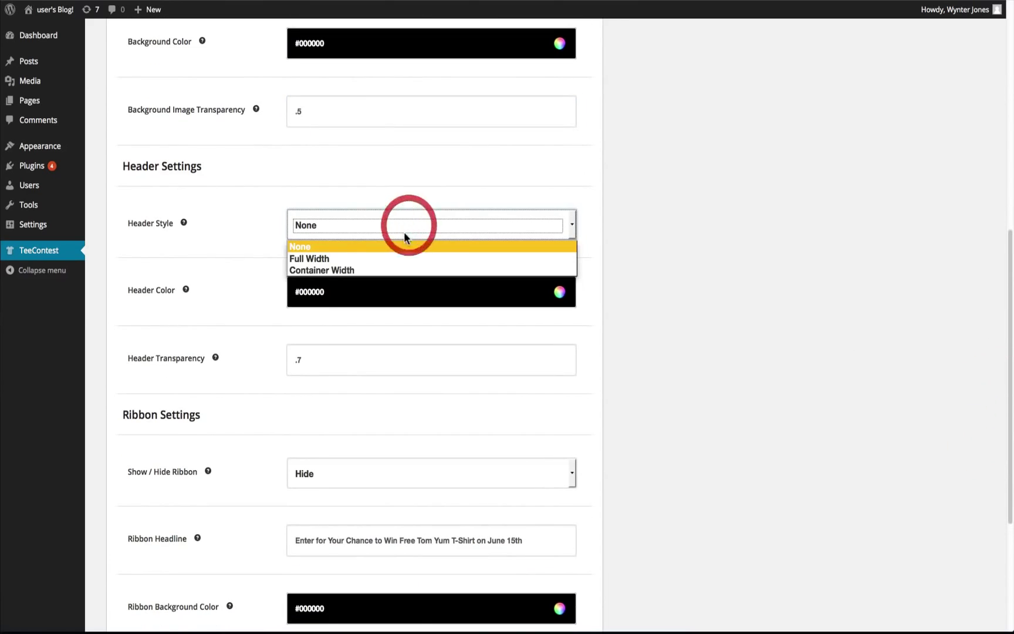
pyautogui.click(365, 260)
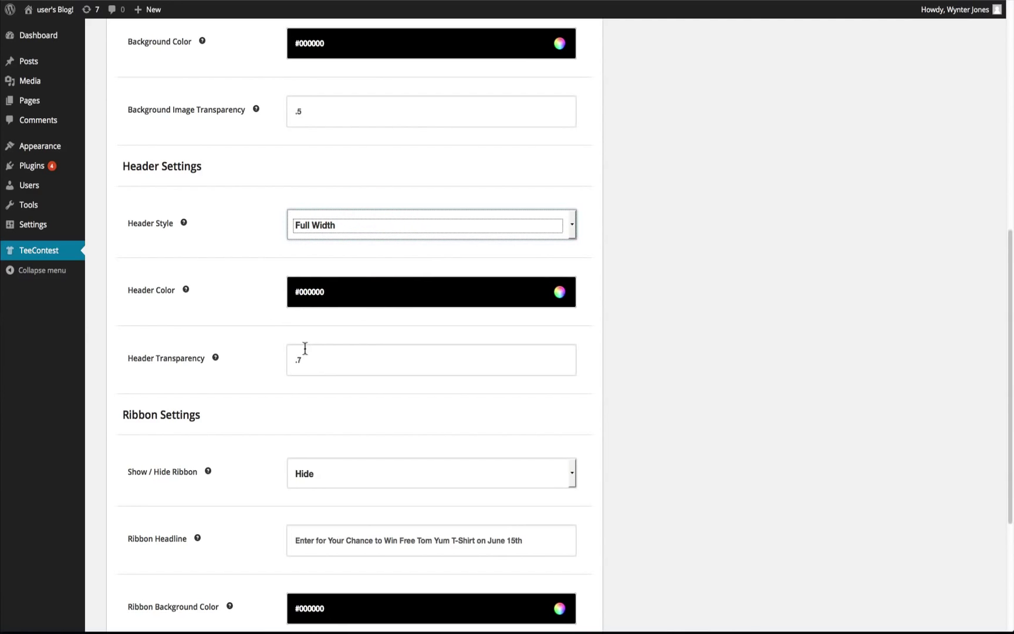
# Save the design settings and switch the Header Style to Container Width.
pyautogui.moveTo(1011, 429); pyautogui.dragTo(991, 129)
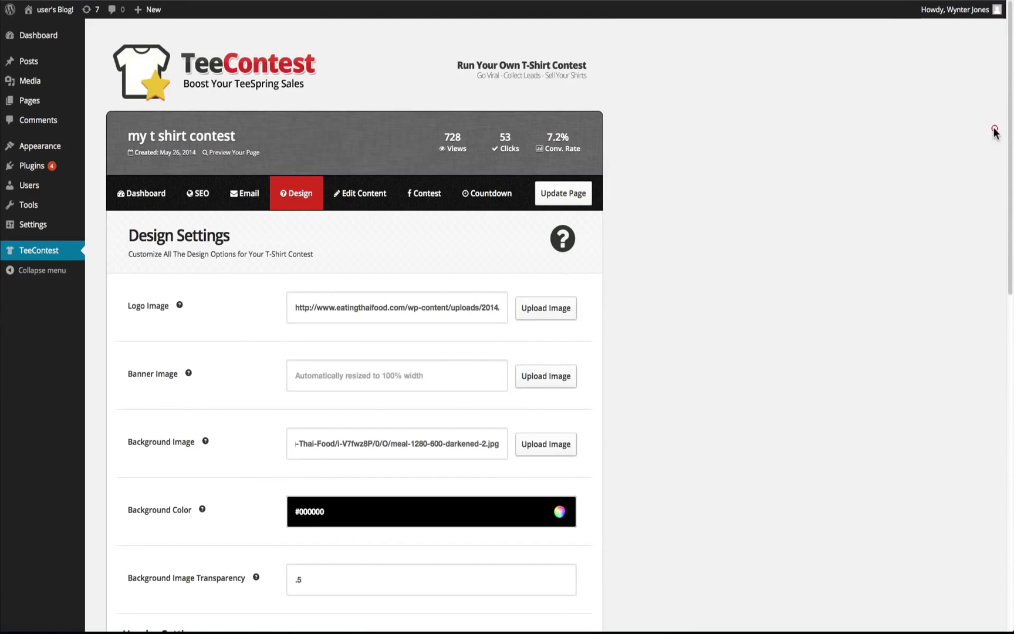
pyautogui.click(563, 193)
pyautogui.moveTo(1009, 248); pyautogui.dragTo(1006, 446)
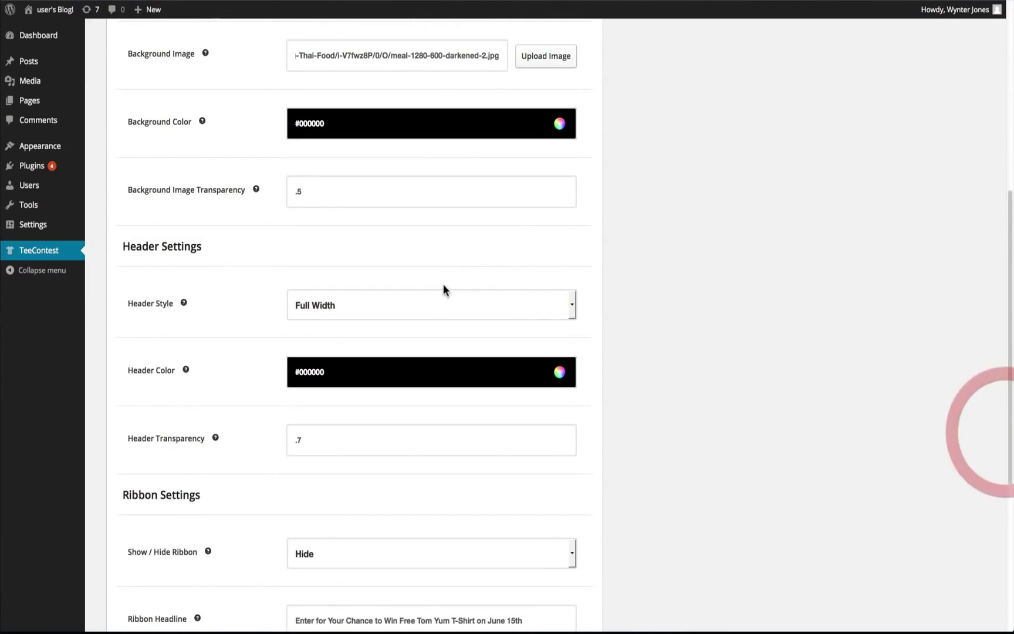
pyautogui.click(434, 301)
pyautogui.click(366, 347)
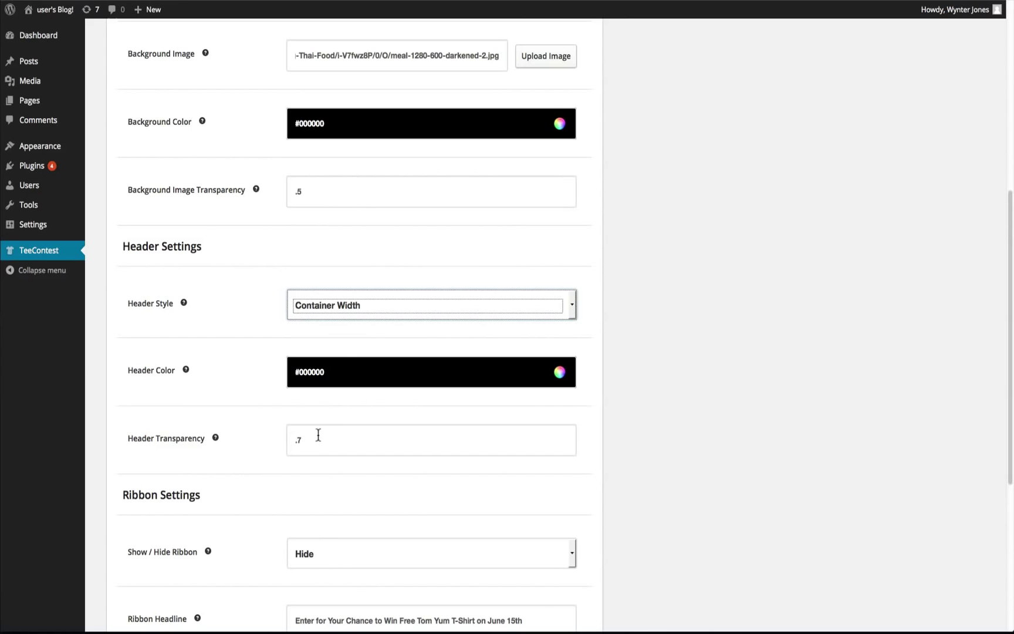
# Change Header Transparency from .7 to .3 and update the page.
pyautogui.click(296, 439)
pyautogui.press('BackSpace')
pyautogui.write('3')
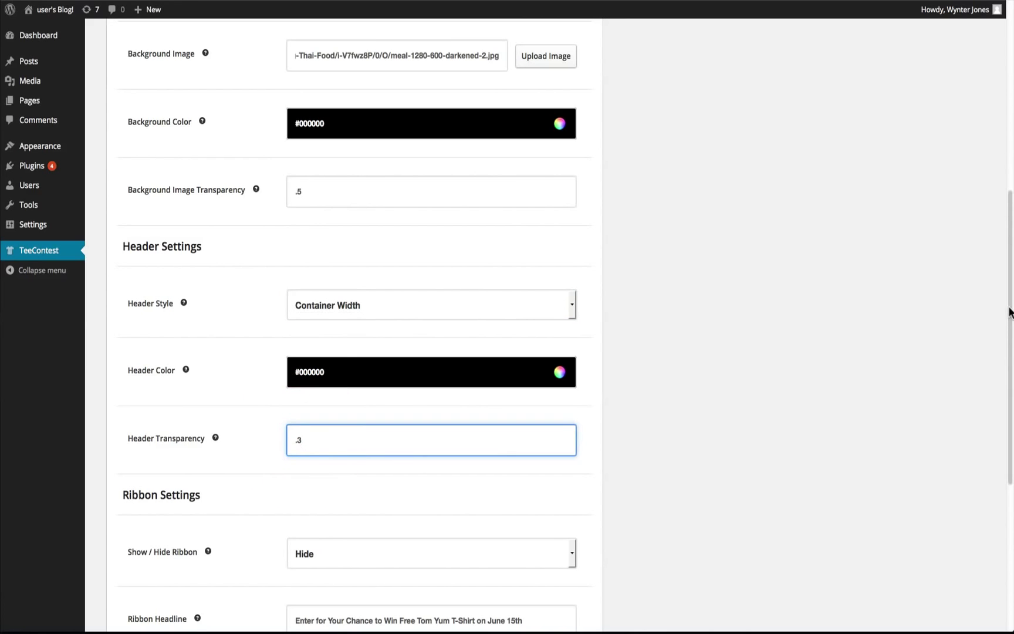
pyautogui.moveTo(1009, 311); pyautogui.dragTo(1009, 137)
pyautogui.click(563, 170)
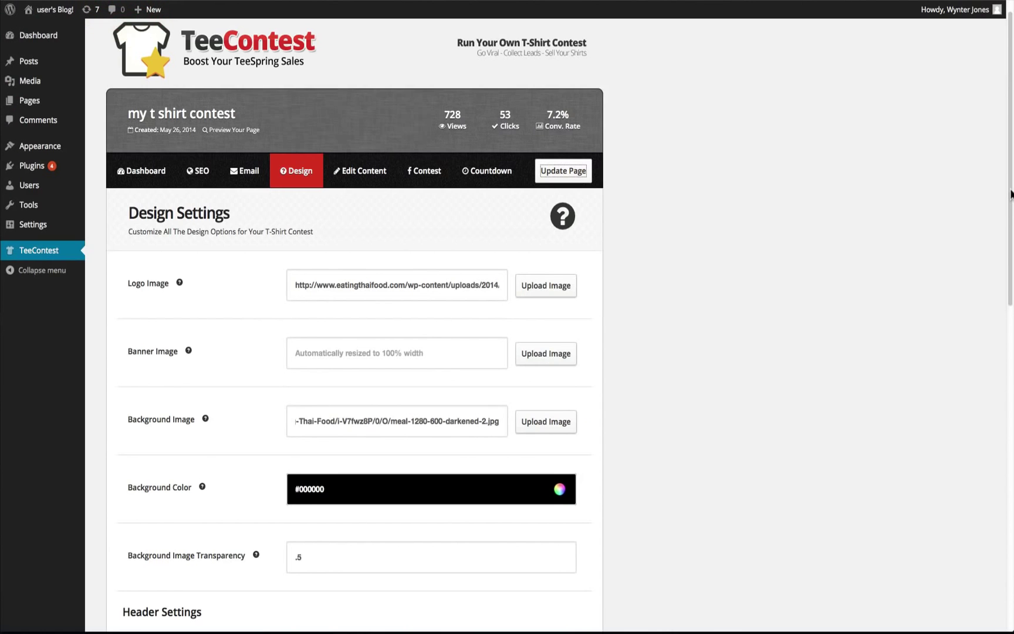
# Set Show/Hide Ribbon to Show.
pyautogui.moveTo(1011, 193); pyautogui.dragTo(1009, 500)
pyautogui.click(525, 275)
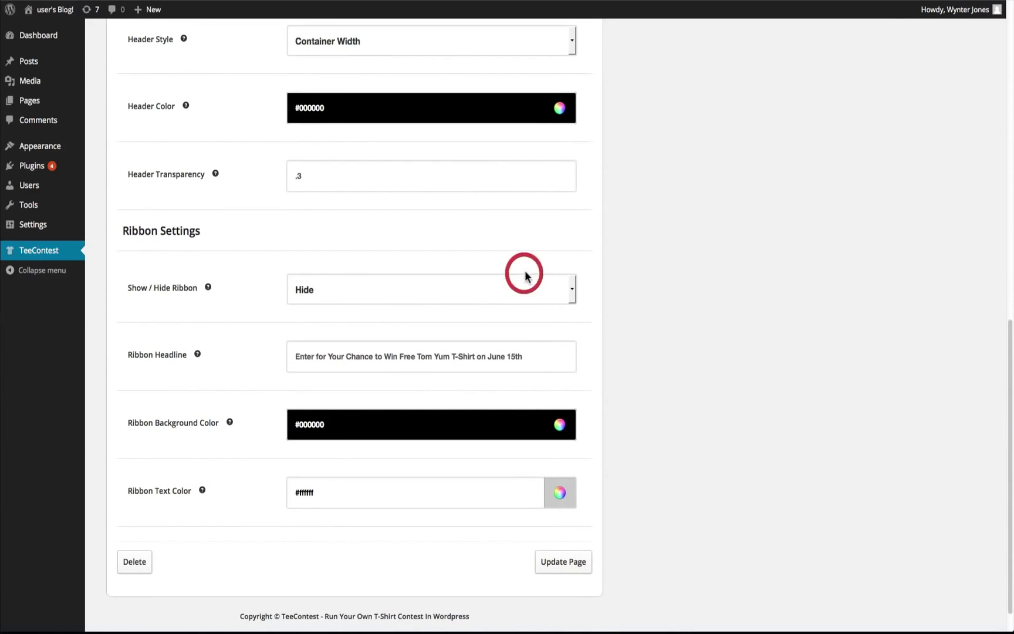
pyautogui.click(469, 291)
pyautogui.click(427, 324)
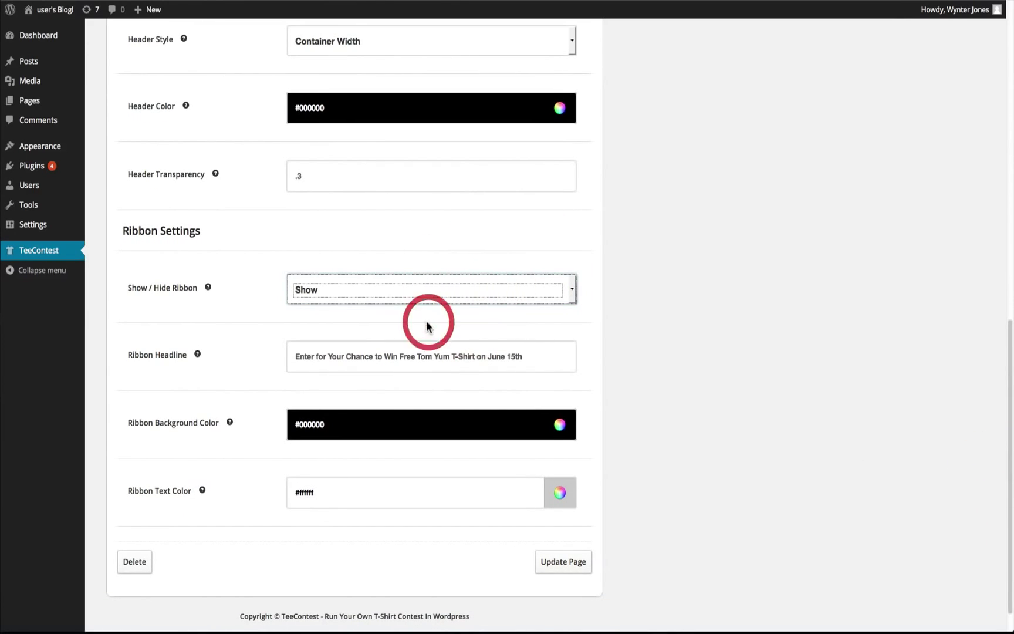
# Set the Ribbon Background Color to blue #1a7fc7 and update the page.
pyautogui.click(334, 420)
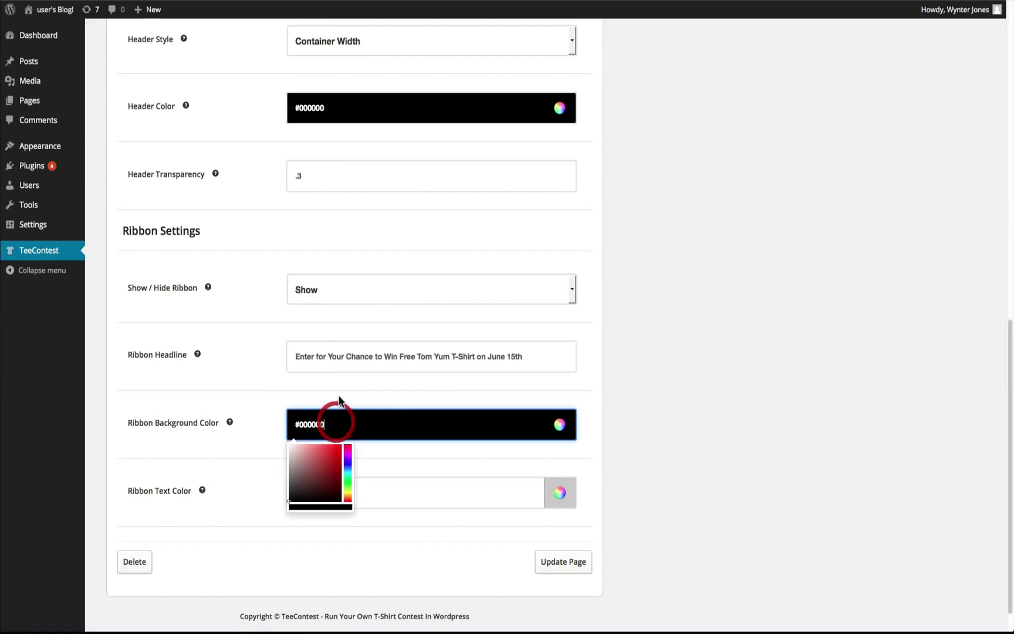
pyautogui.click(351, 468)
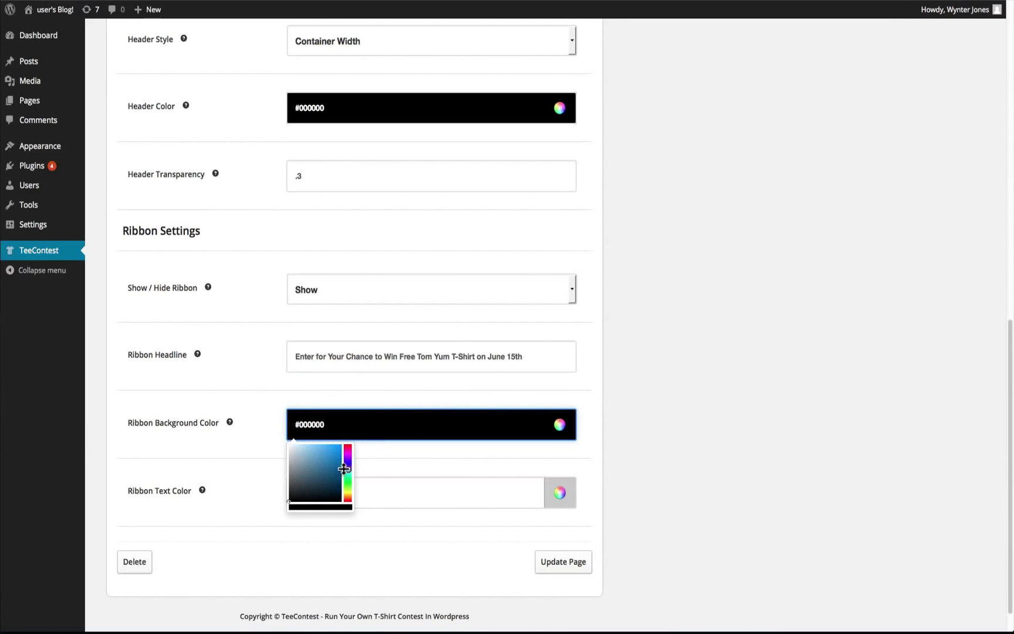
pyautogui.click(334, 457)
pyautogui.click(243, 437)
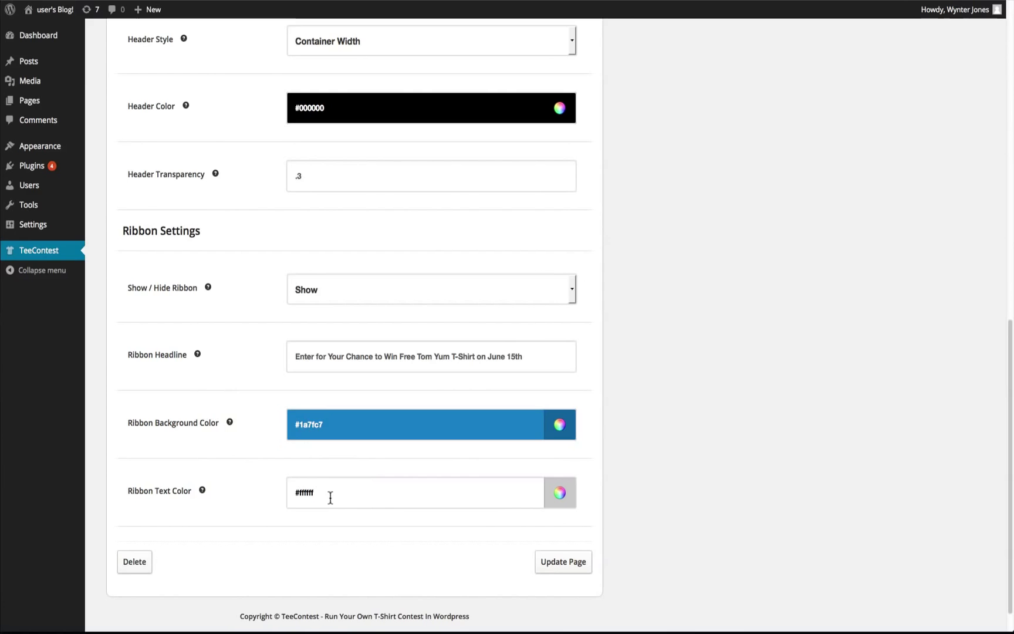
pyautogui.click(556, 563)
pyautogui.moveTo(1011, 534); pyautogui.dragTo(1012, 176)
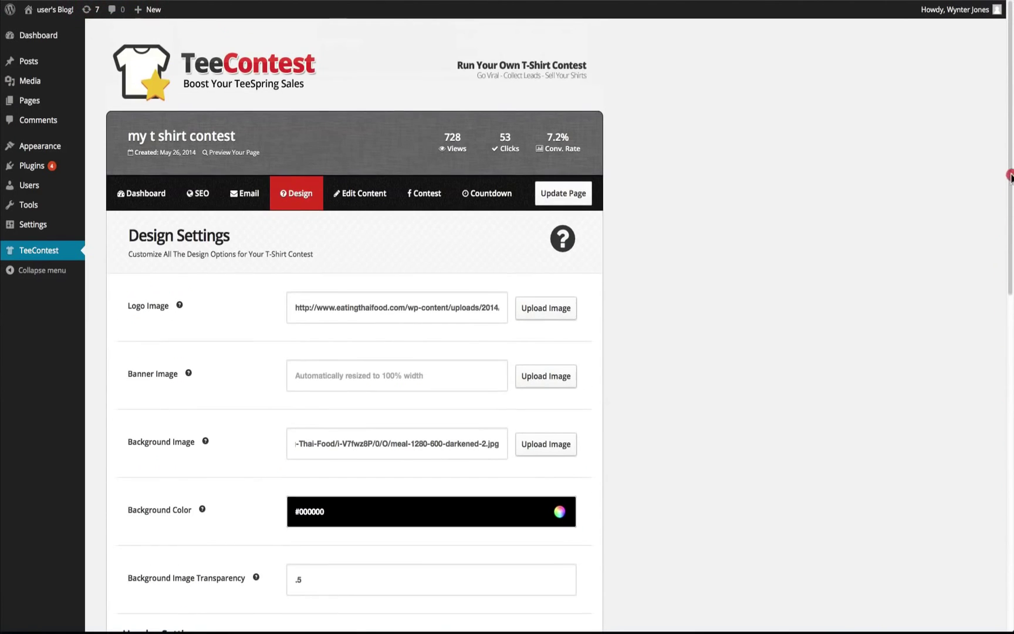
# In Edit Content, set the order-now Button Color to Red and update the page.
pyautogui.click(374, 195)
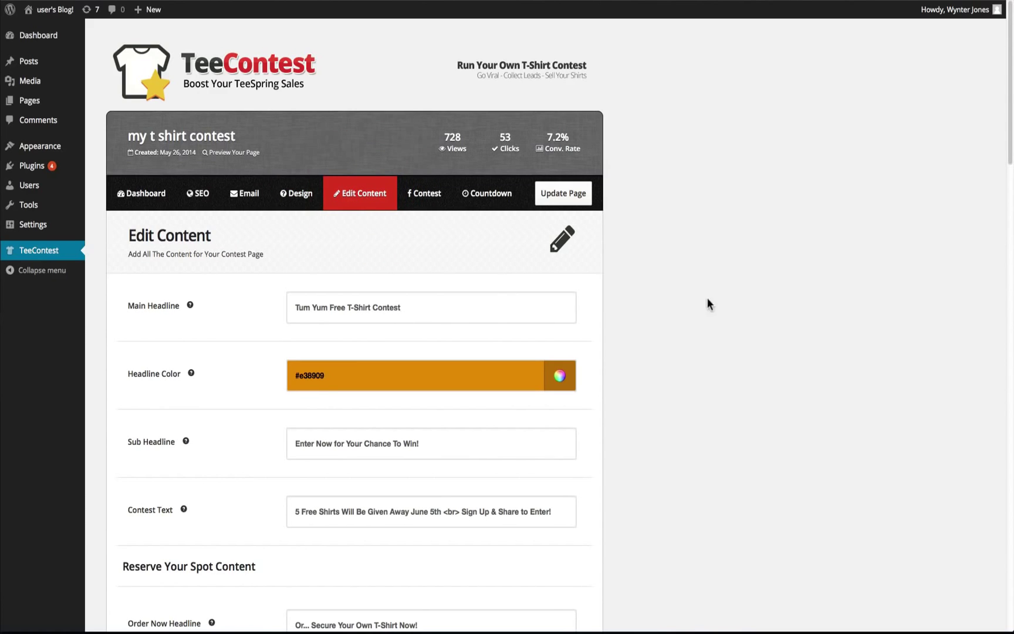
pyautogui.moveTo(1010, 141); pyautogui.dragTo(1005, 271)
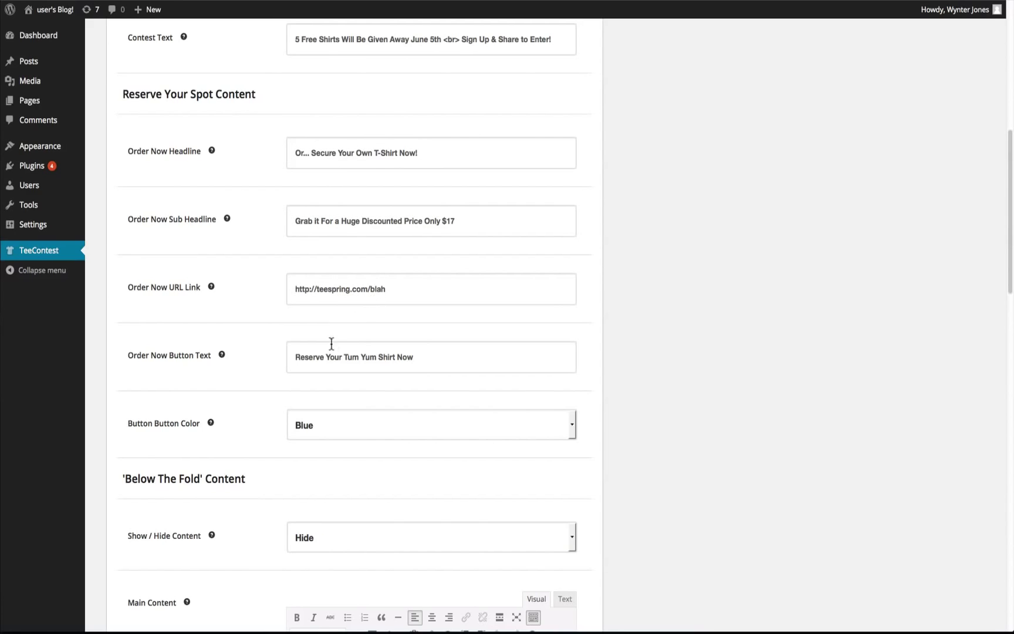
pyautogui.click(353, 422)
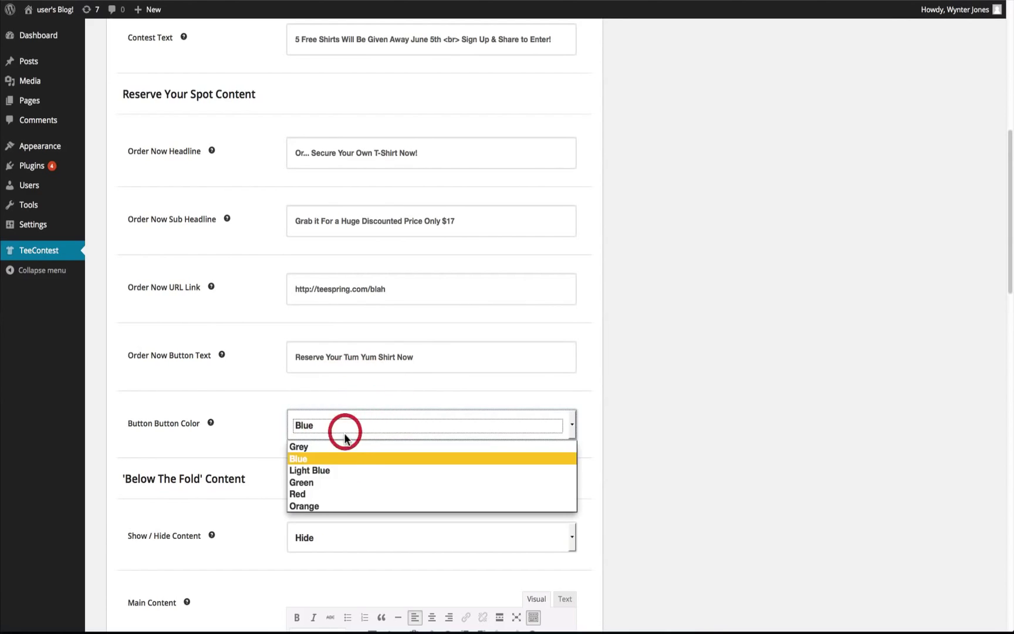
pyautogui.click(323, 492)
pyautogui.moveTo(1007, 296); pyautogui.dragTo(1006, 135)
pyautogui.click(578, 194)
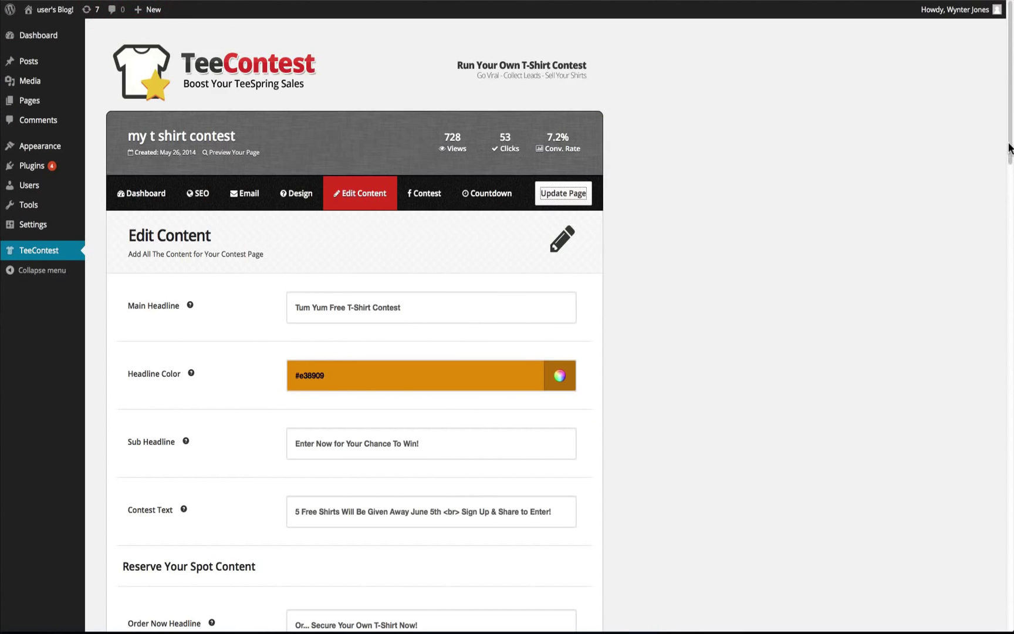
pyautogui.moveTo(1009, 148); pyautogui.dragTo(1000, 381)
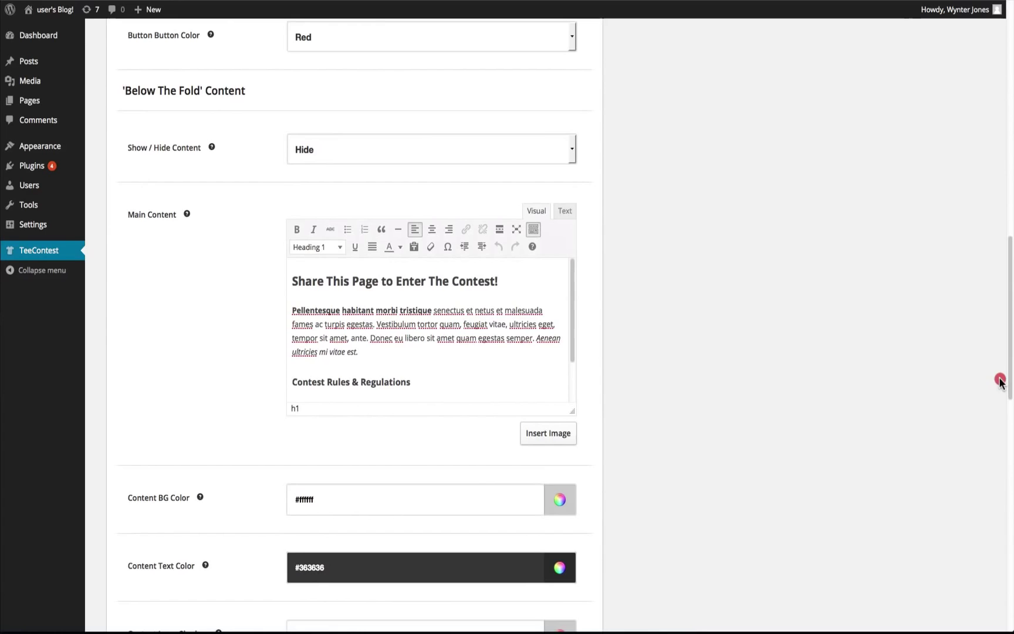
# Set Show/Hide Content to Show for the below-the-fold content.
pyautogui.click(508, 146)
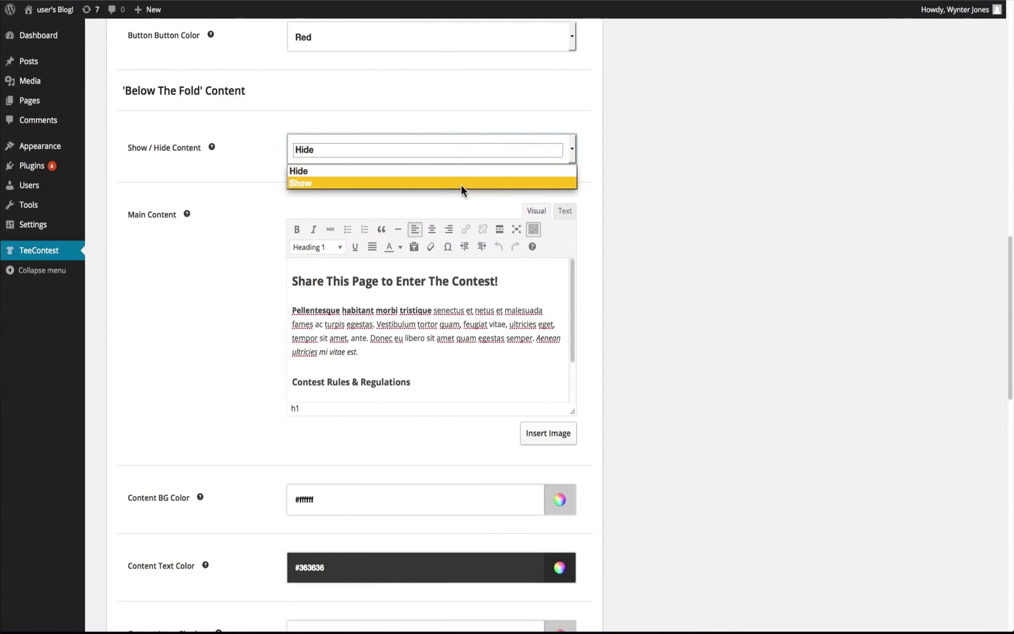
pyautogui.click(461, 185)
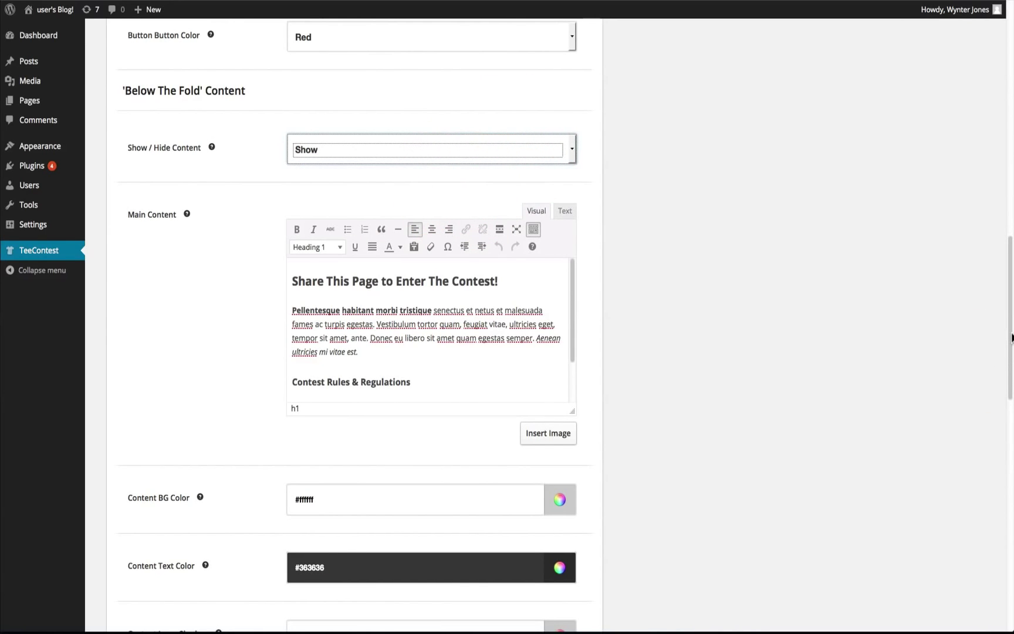
pyautogui.moveTo(1011, 337); pyautogui.dragTo(989, 412)
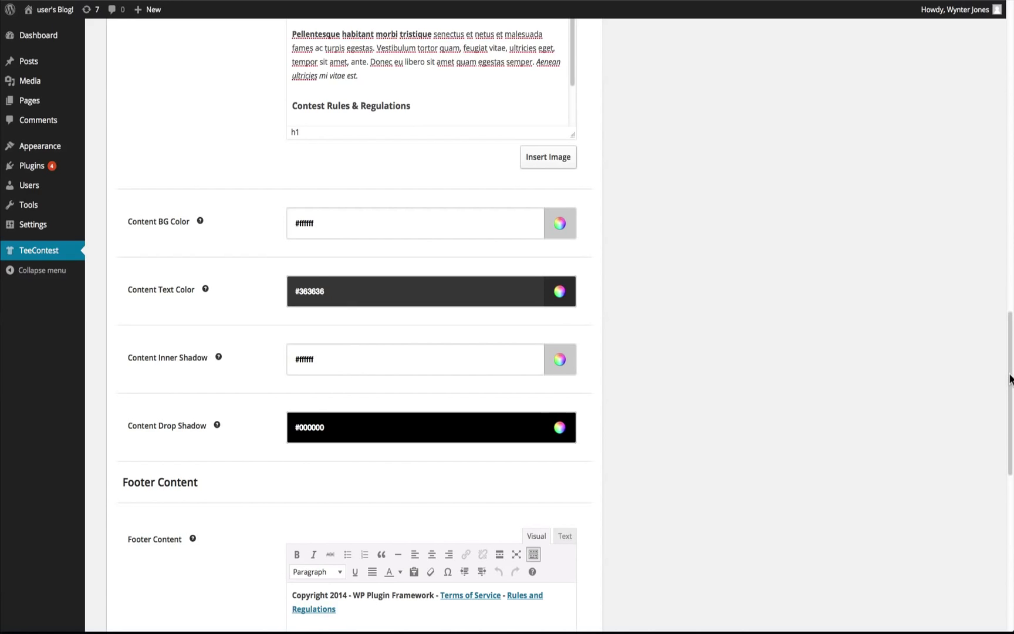
# Set the footer Style to Full Width, update the page, and view the landing page.
pyautogui.moveTo(1010, 378); pyautogui.dragTo(1000, 505)
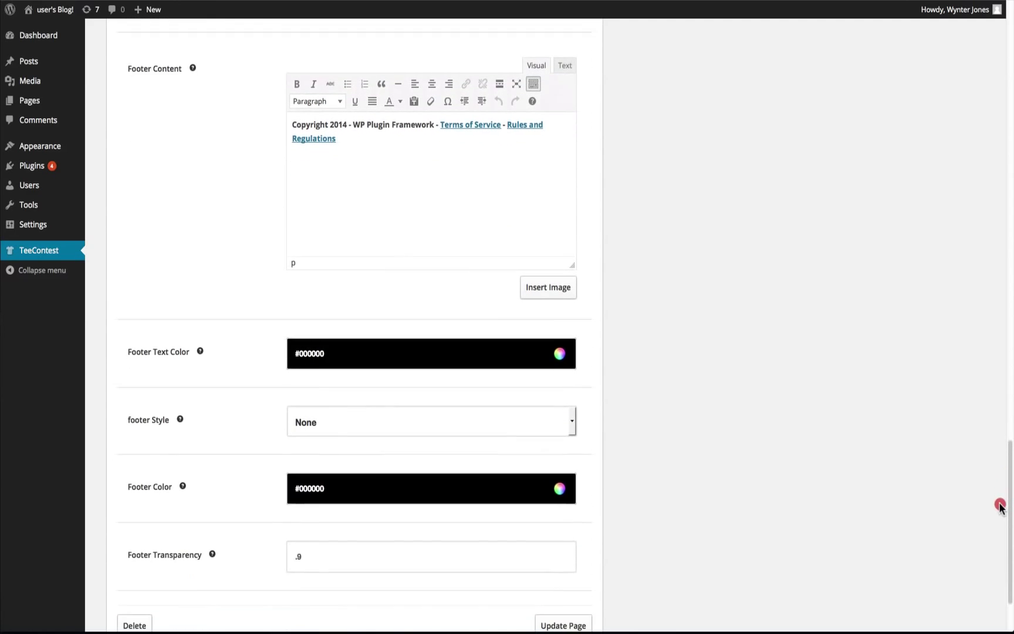
pyautogui.click(562, 420)
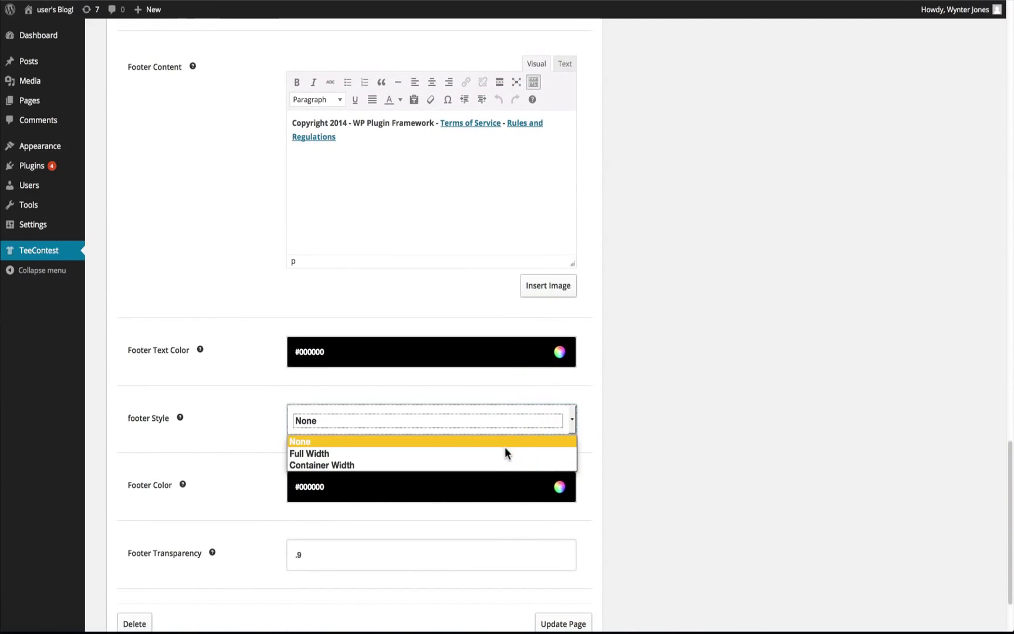
pyautogui.click(474, 453)
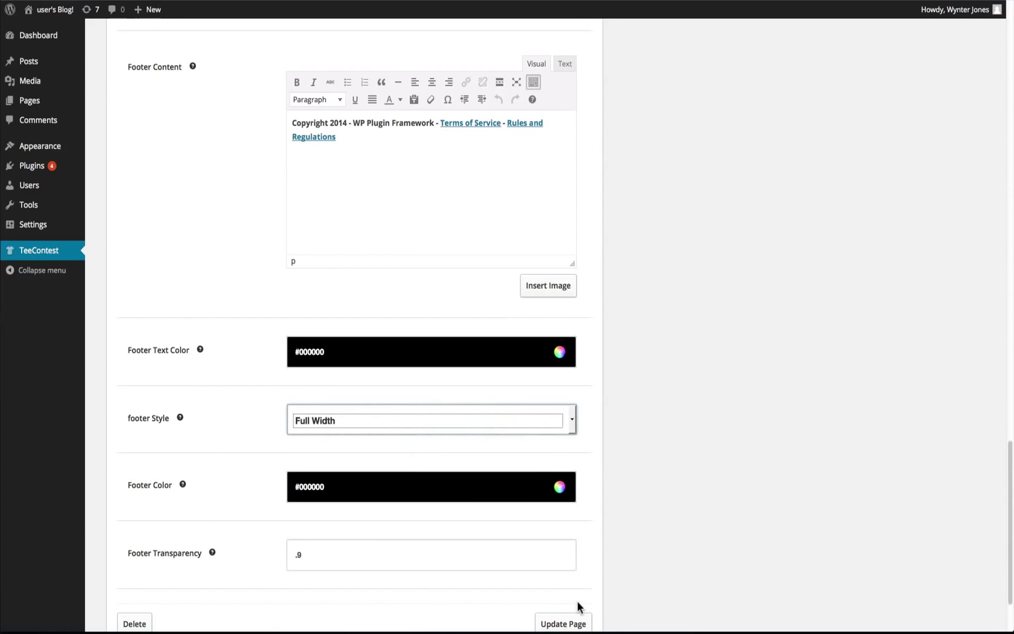
pyautogui.click(561, 622)
pyautogui.click(248, 3)
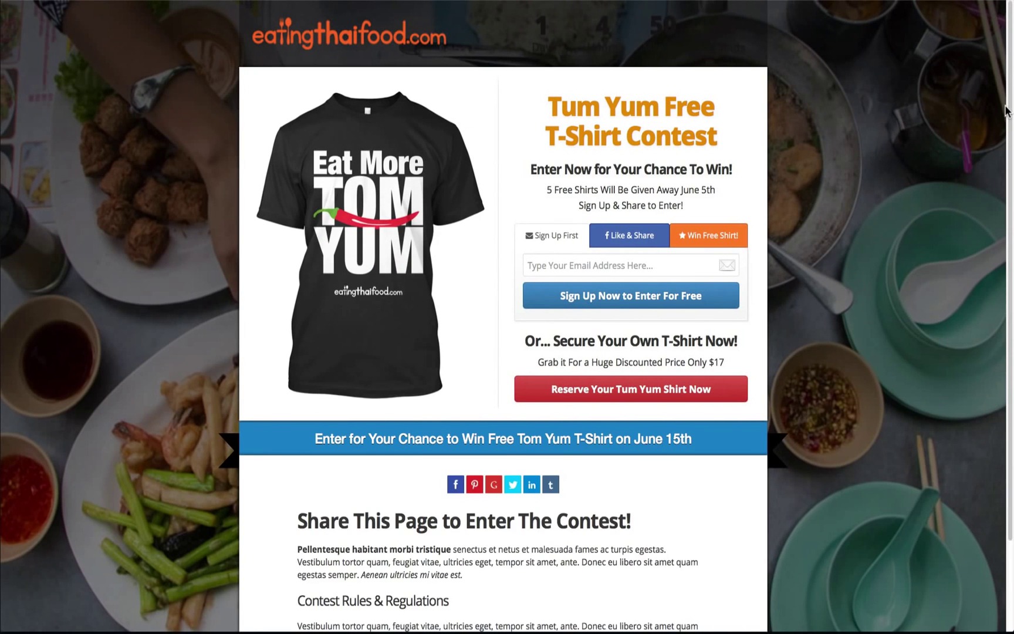
# Replace the Footer Color value with #ffffff and update the page.
pyautogui.moveTo(1010, 97); pyautogui.dragTo(1010, 209)
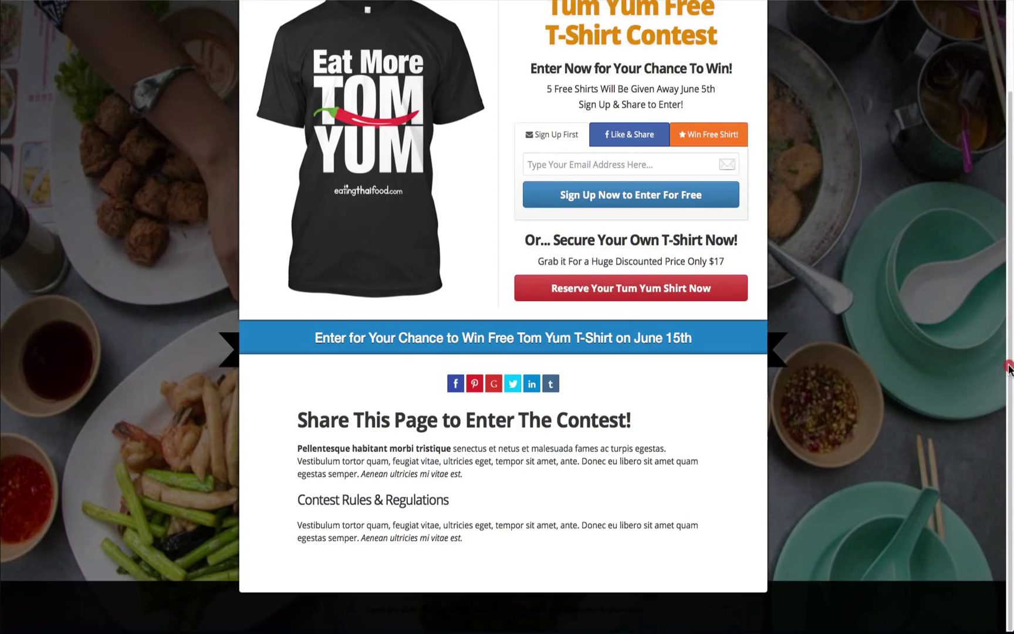
pyautogui.moveTo(1008, 367); pyautogui.dragTo(1009, 247)
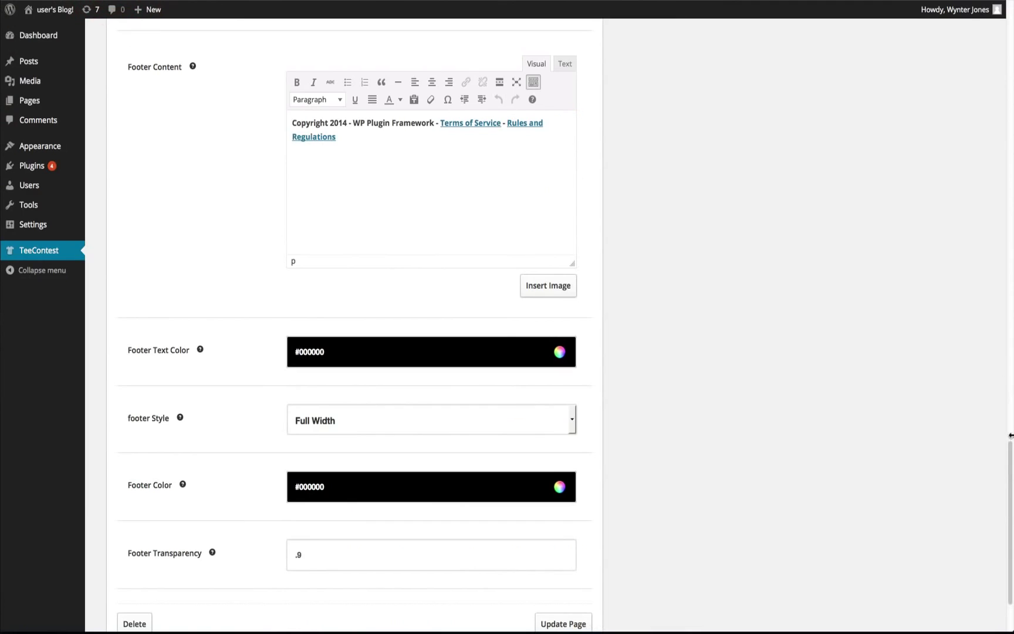
pyautogui.moveTo(1011, 469); pyautogui.dragTo(979, 519)
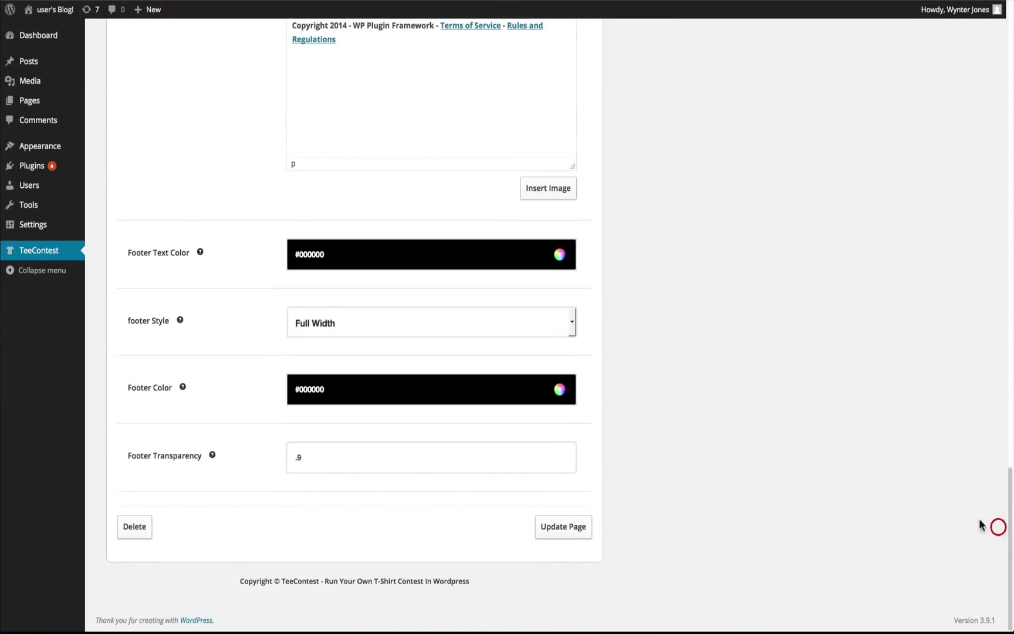
pyautogui.click(309, 388)
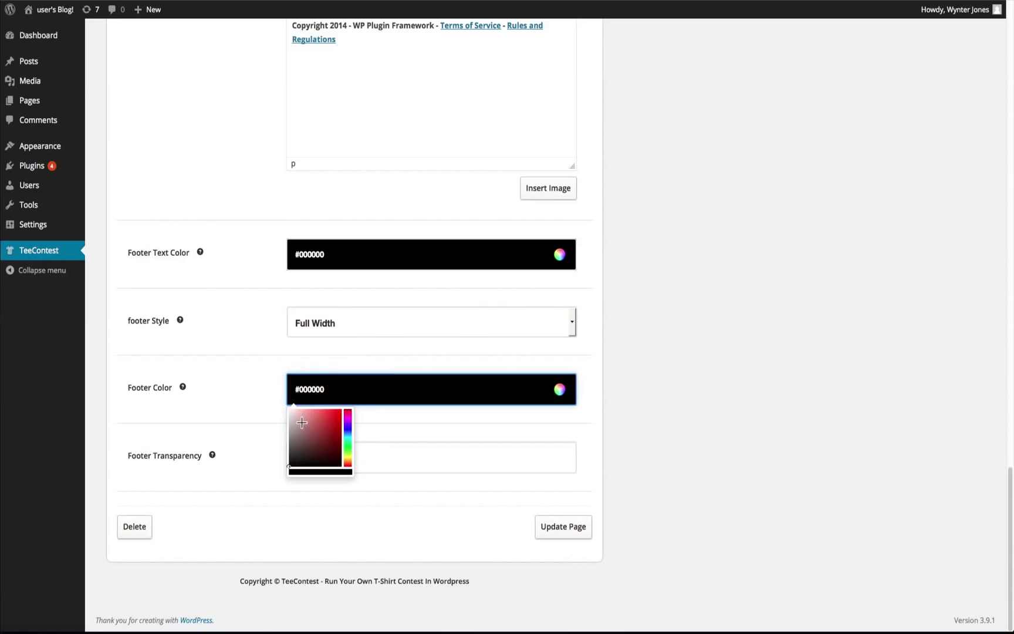
pyautogui.moveTo(326, 389); pyautogui.dragTo(269, 396)
pyautogui.write('#ffffff')
pyautogui.click(585, 528)
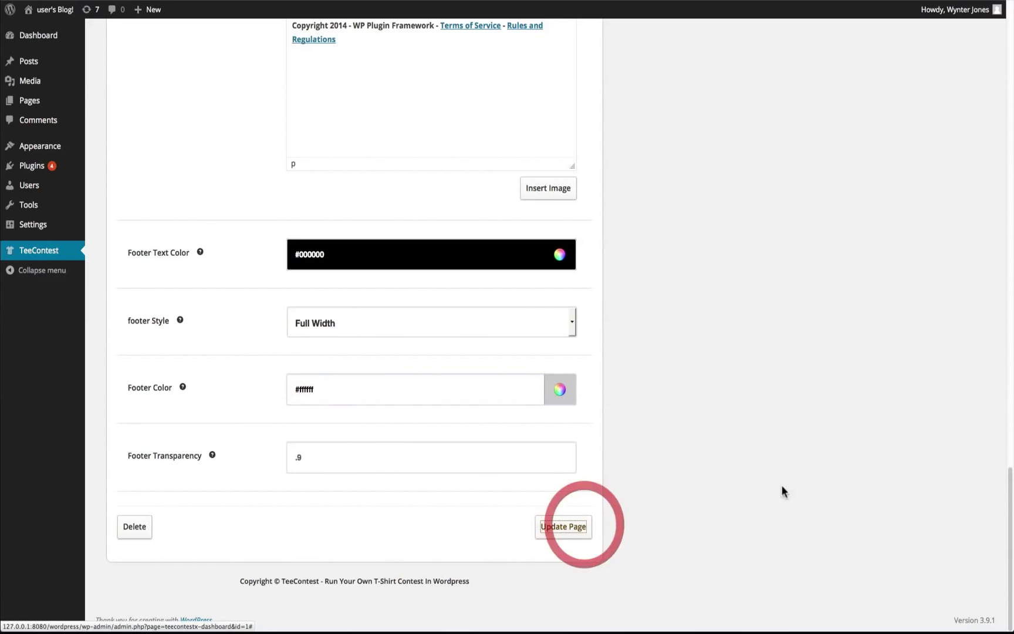
pyautogui.moveTo(1010, 491); pyautogui.dragTo(1009, 18)
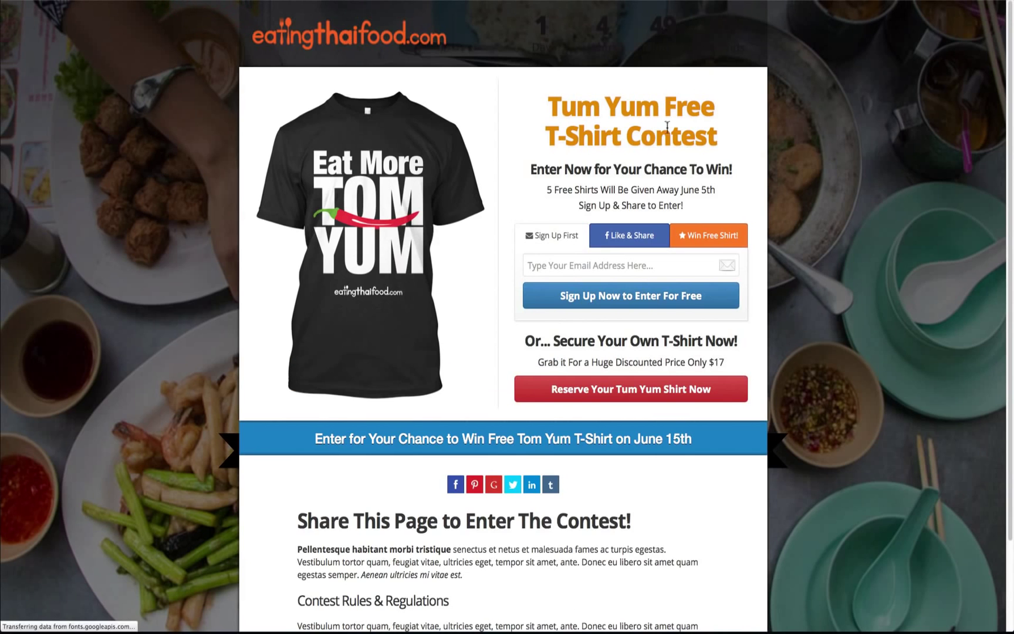
pyautogui.moveTo(1008, 136); pyautogui.dragTo(1008, 358)
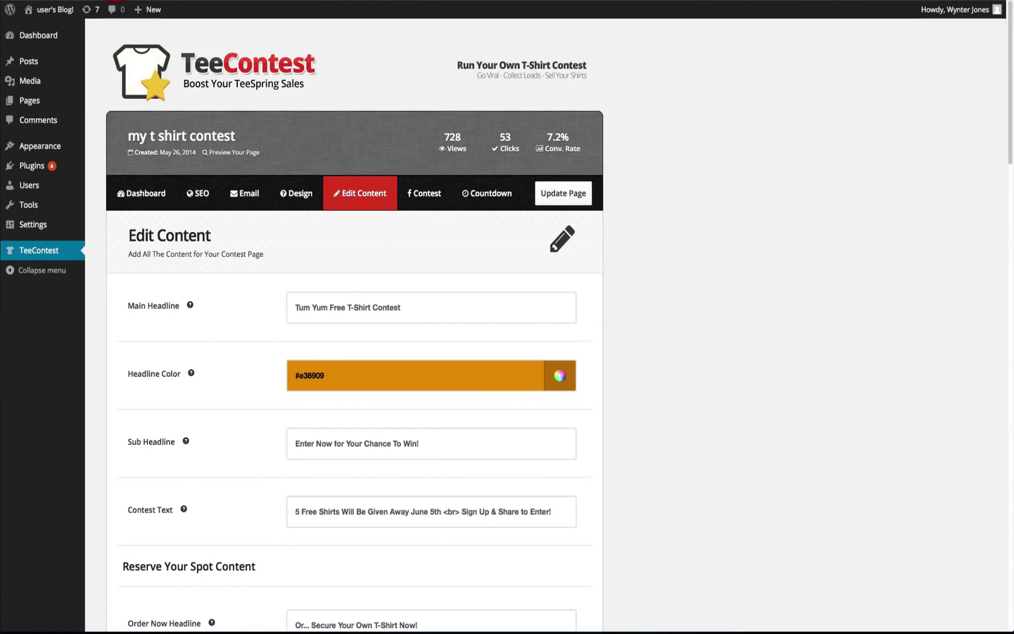
# In Social Contest Settings, set Social Icon Theme to Circle and keep Popup on Mouse Leave at Yes.
pyautogui.click(424, 193)
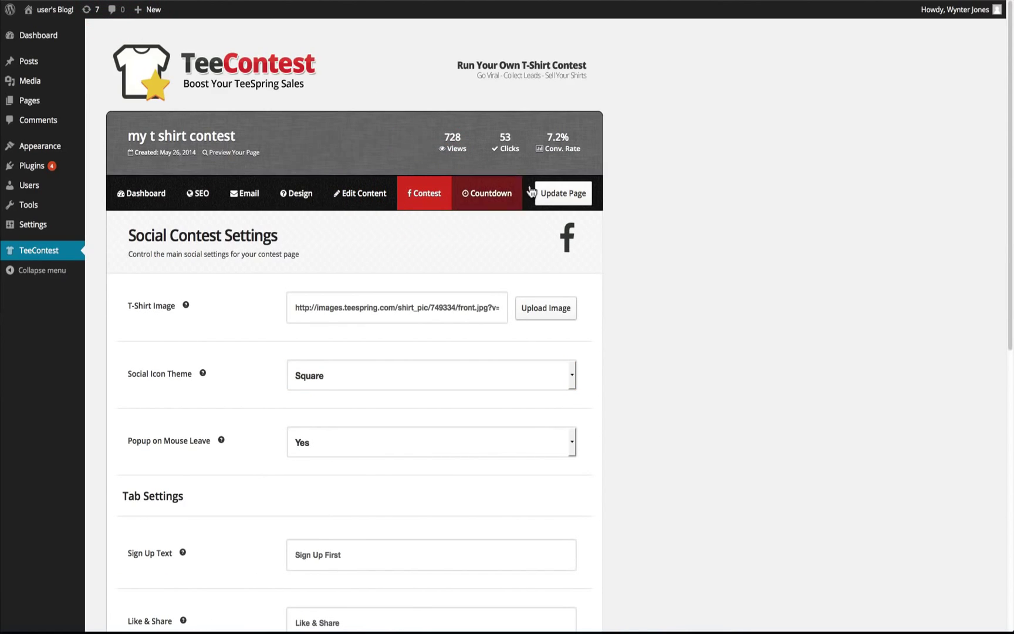
pyautogui.moveTo(1009, 129); pyautogui.dragTo(1009, 232)
pyautogui.click(348, 181)
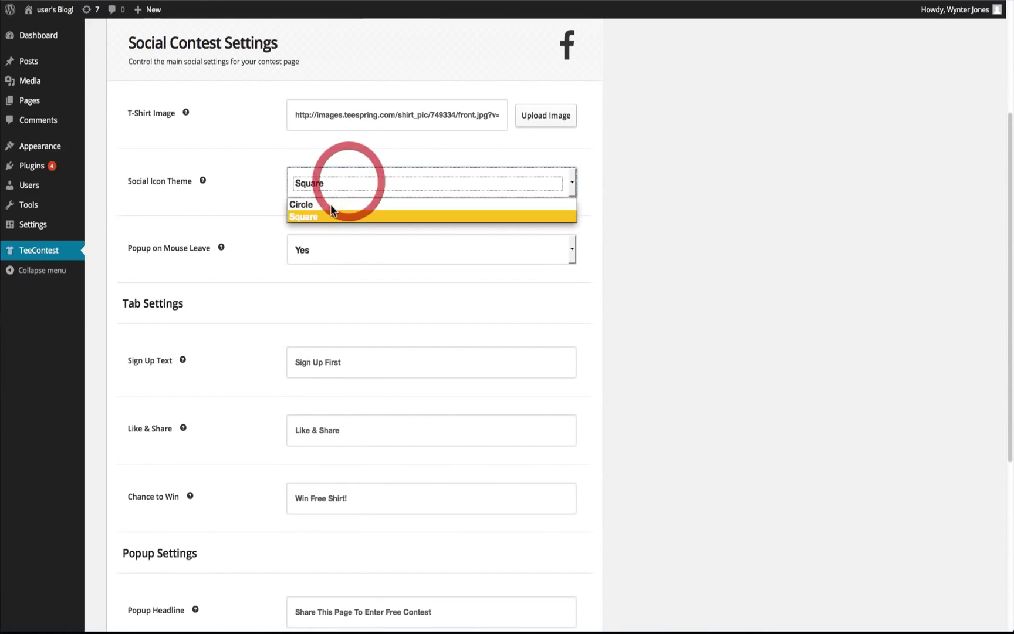
pyautogui.click(328, 204)
pyautogui.click(336, 249)
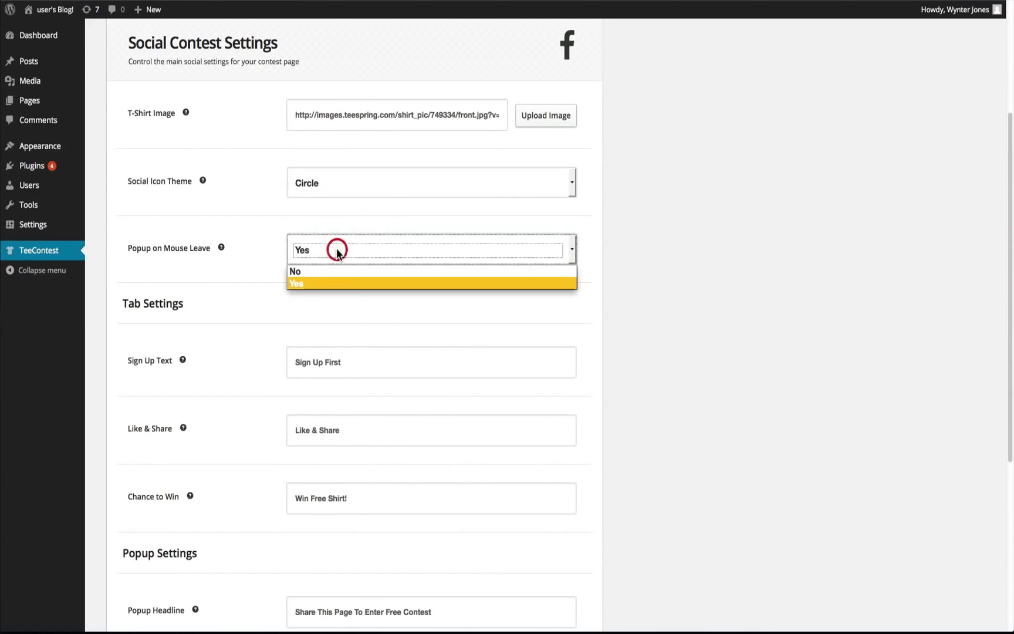
pyautogui.click(306, 283)
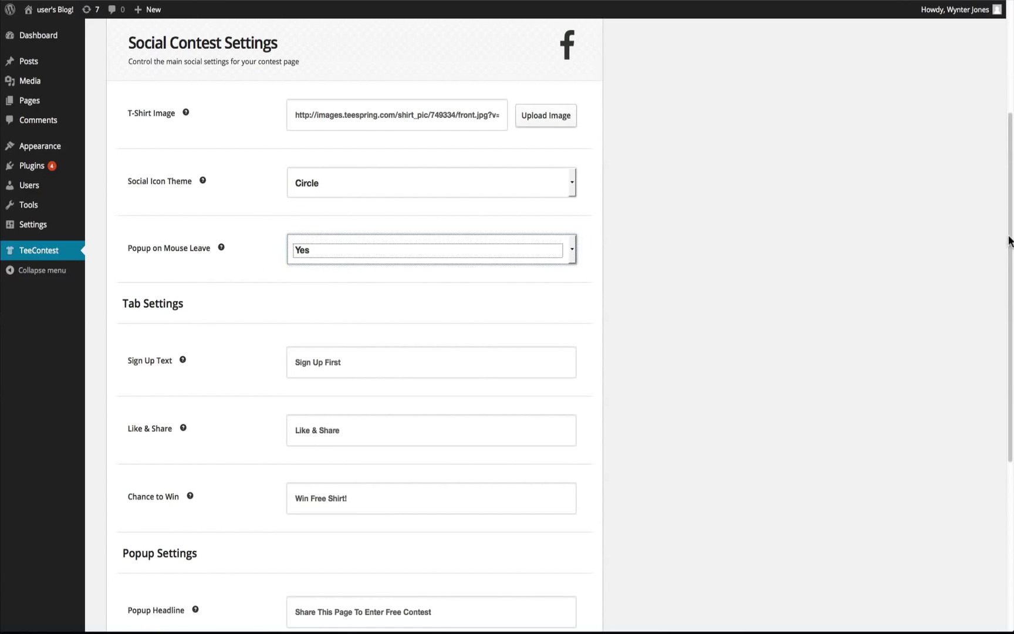
# Check the share contest popup on the live page, then close it.
pyautogui.moveTo(1009, 240); pyautogui.dragTo(987, 351)
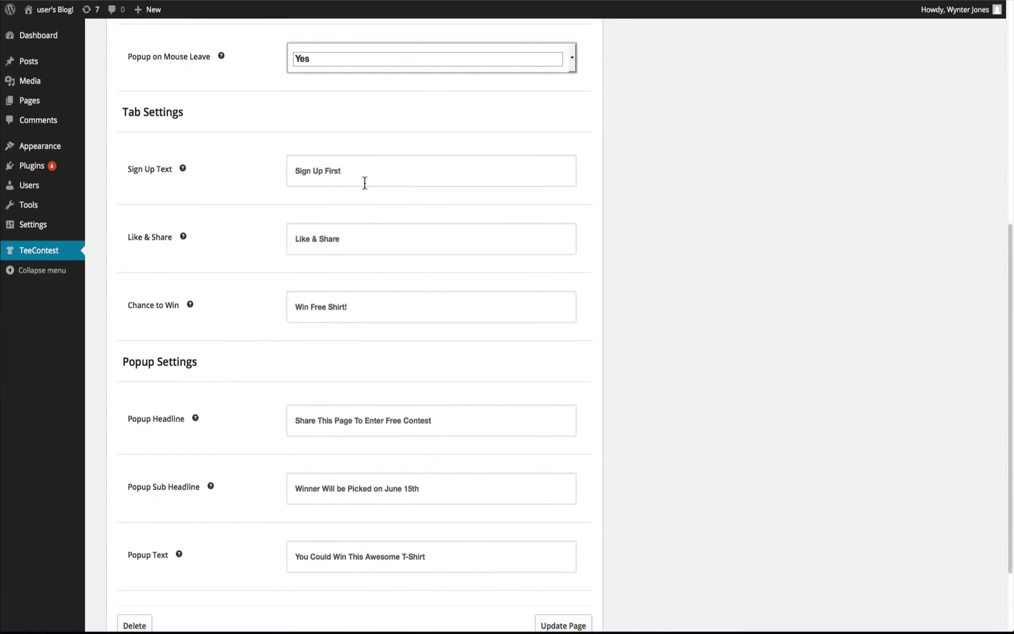
pyautogui.moveTo(183, 235)
pyautogui.moveTo(1007, 348); pyautogui.dragTo(1000, 412)
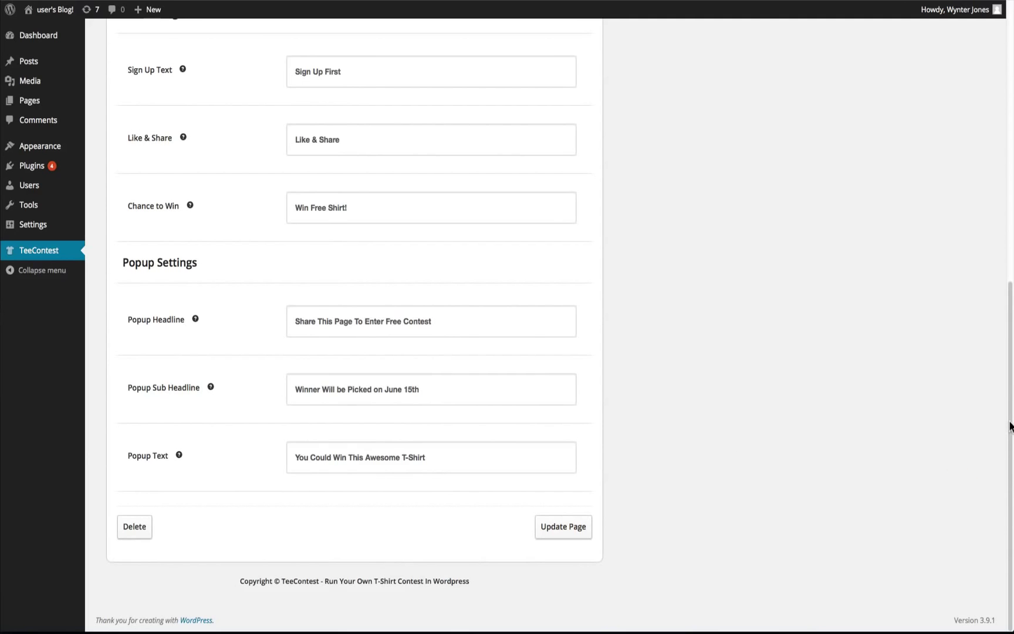
pyautogui.moveTo(1010, 426); pyautogui.dragTo(1002, 167)
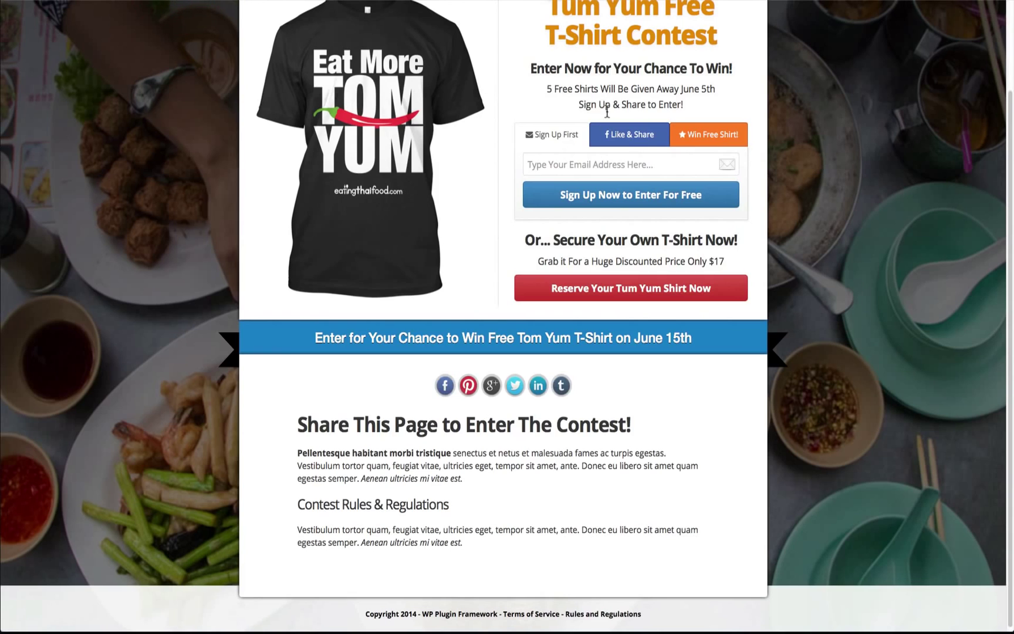
pyautogui.click(621, 140)
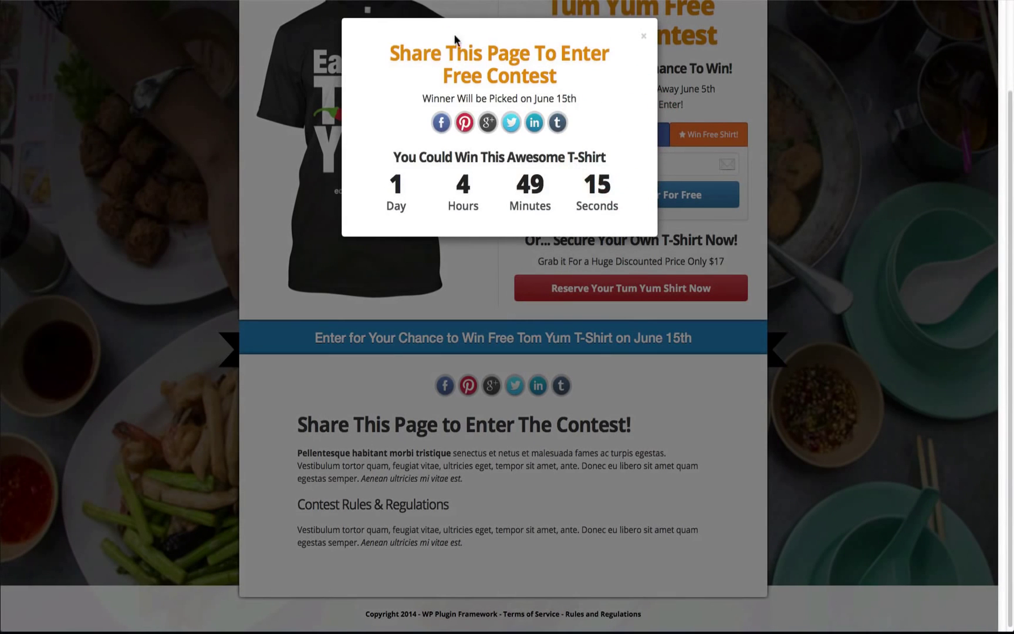
pyautogui.click(643, 32)
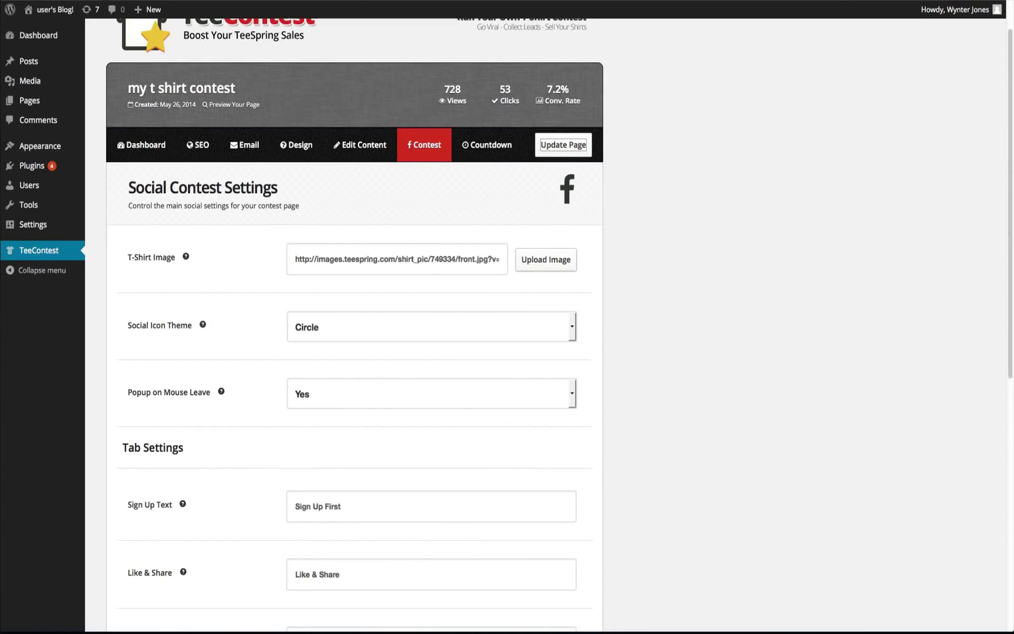
# In Countdown Settings, keep the countdown shown and set its end date to May 31, 2014.
pyautogui.click(474, 141)
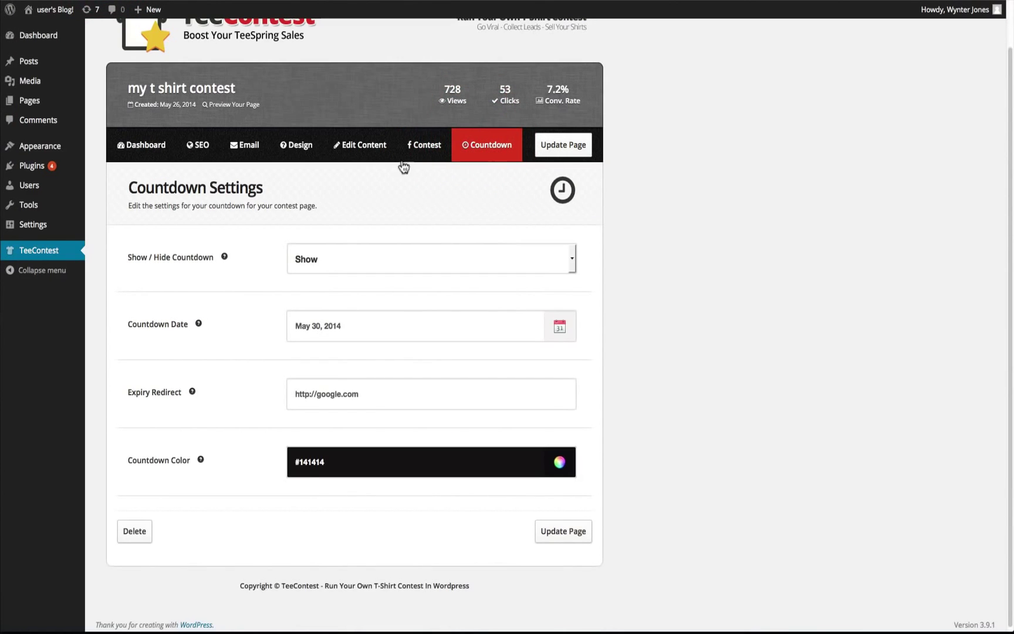
pyautogui.click(348, 259)
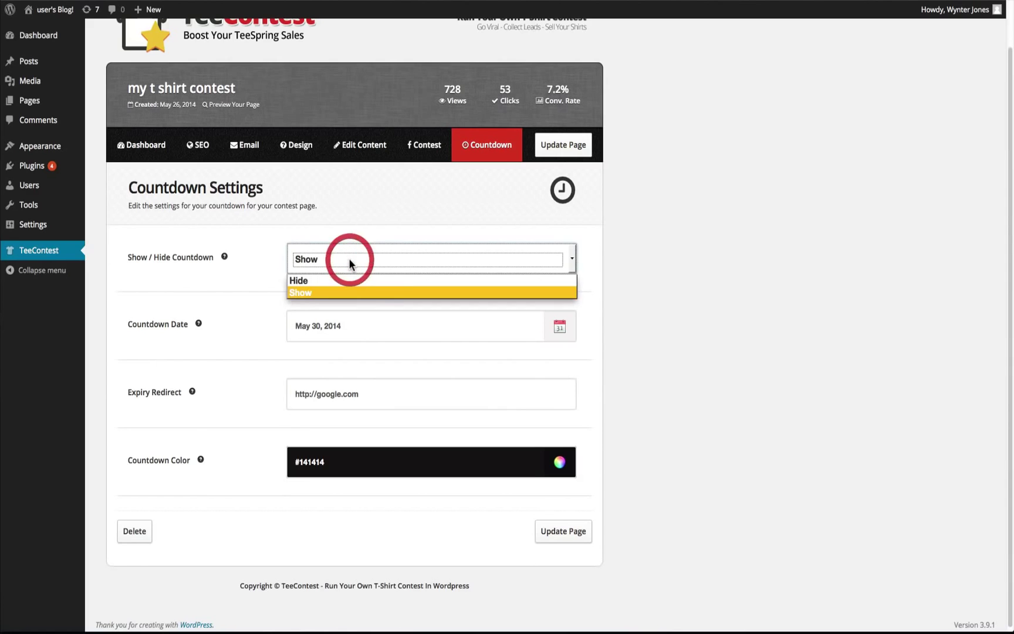
pyautogui.click(348, 262)
pyautogui.click(345, 327)
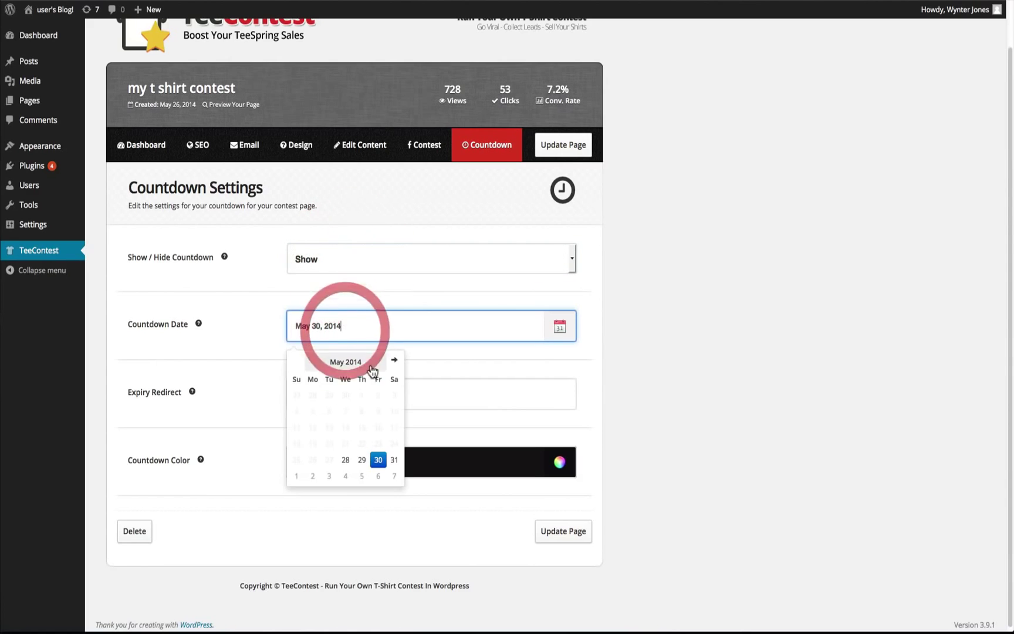
pyautogui.click(395, 461)
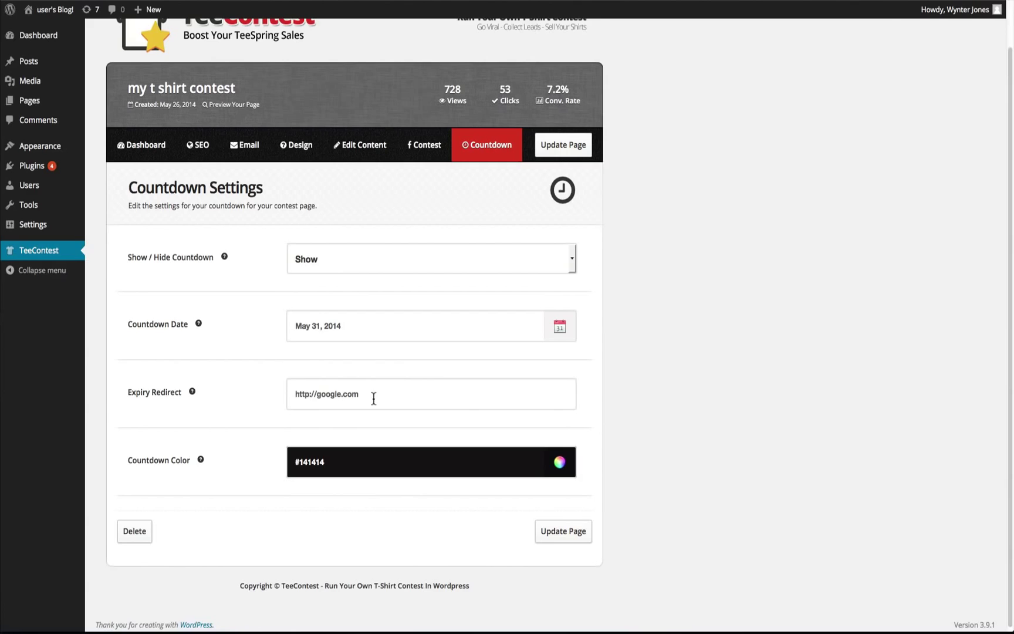
pyautogui.moveTo(359, 393); pyautogui.dragTo(292, 393)
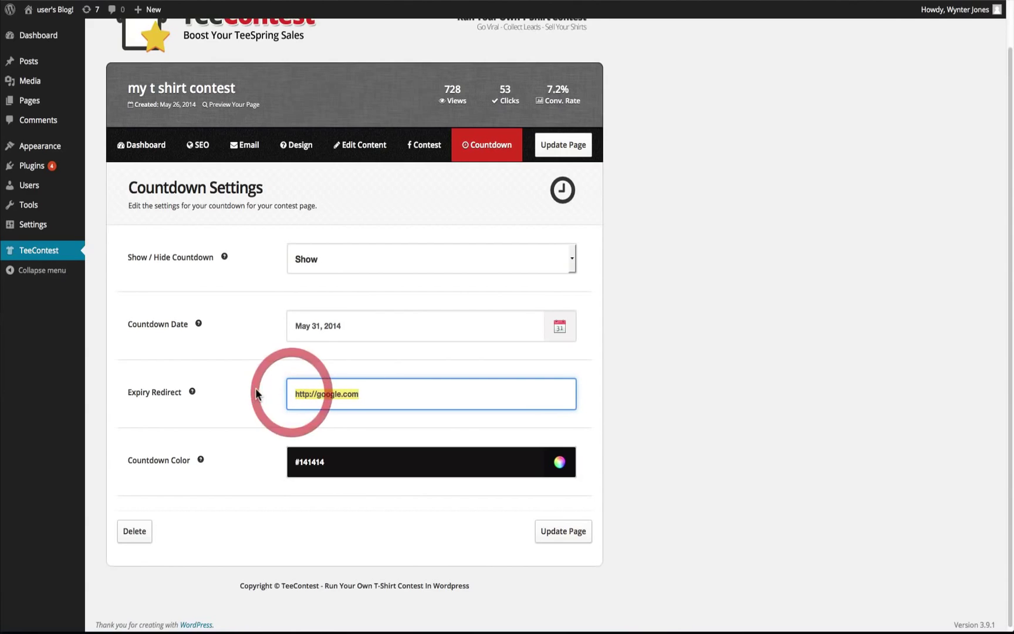
# Set Countdown Color to #ffffff and save the countdown settings.
pyautogui.click(332, 456)
pyautogui.moveTo(332, 461); pyautogui.dragTo(280, 473)
pyautogui.write('#ffffff')
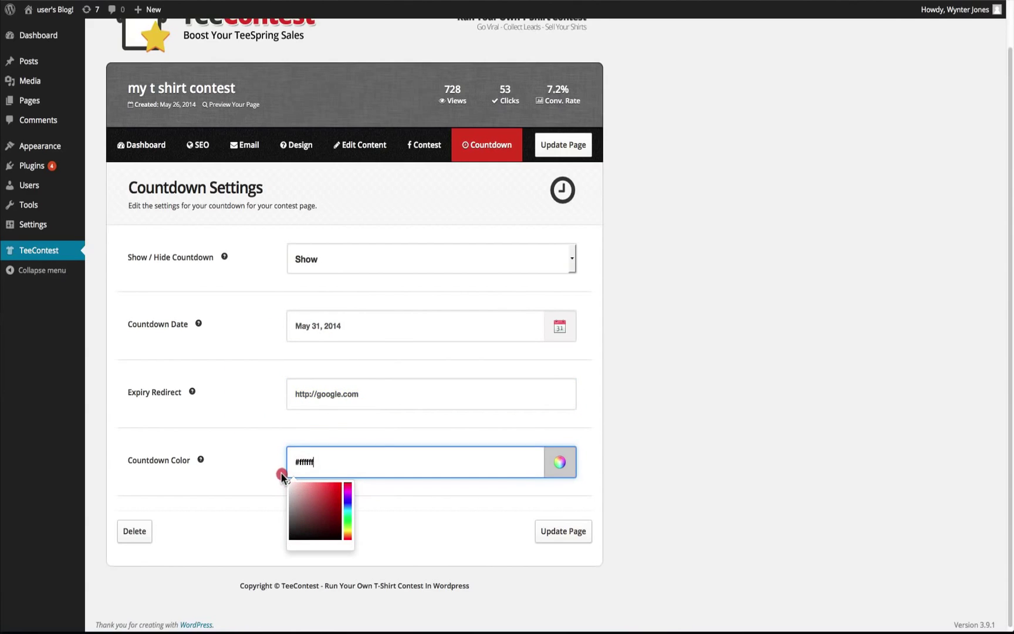
pyautogui.click(249, 428)
pyautogui.click(563, 146)
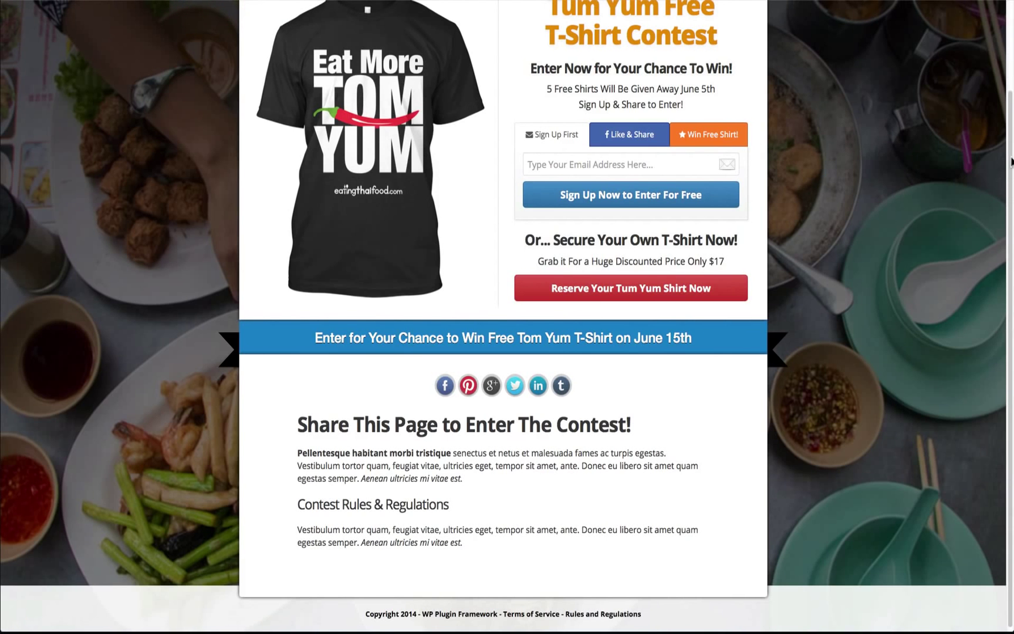
# Check the white countdown and share contest popup on the live page.
pyautogui.moveTo(1008, 154); pyautogui.dragTo(1001, 41)
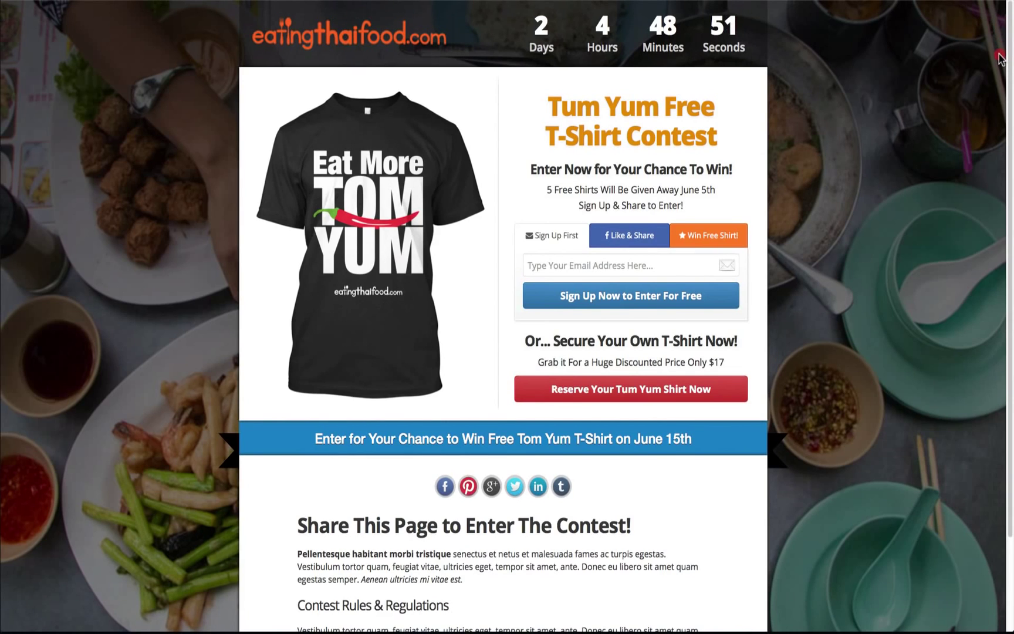
pyautogui.moveTo(1001, 58); pyautogui.dragTo(999, 123)
pyautogui.click(624, 240)
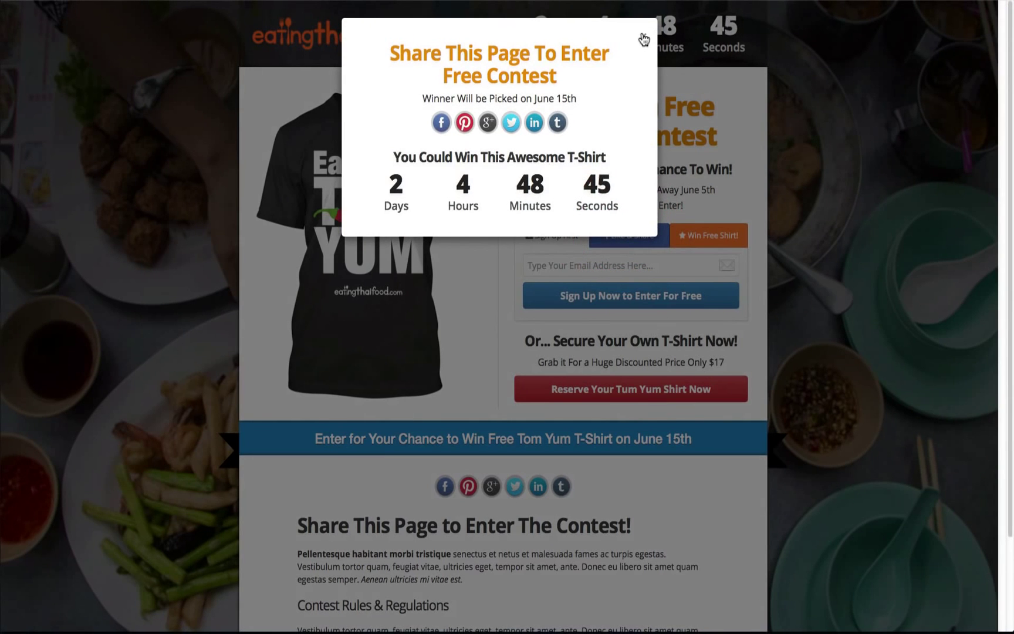
pyautogui.click(644, 36)
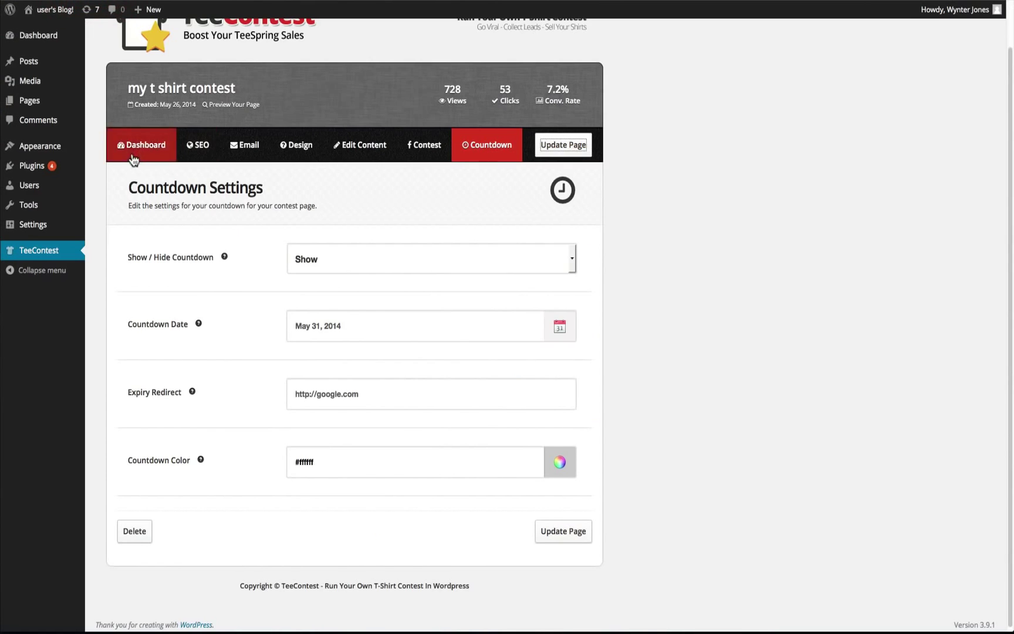
# Show the TeeContest Dashboard with its How to Pick a Winner for Your Contest guidance.
pyautogui.click(141, 194)
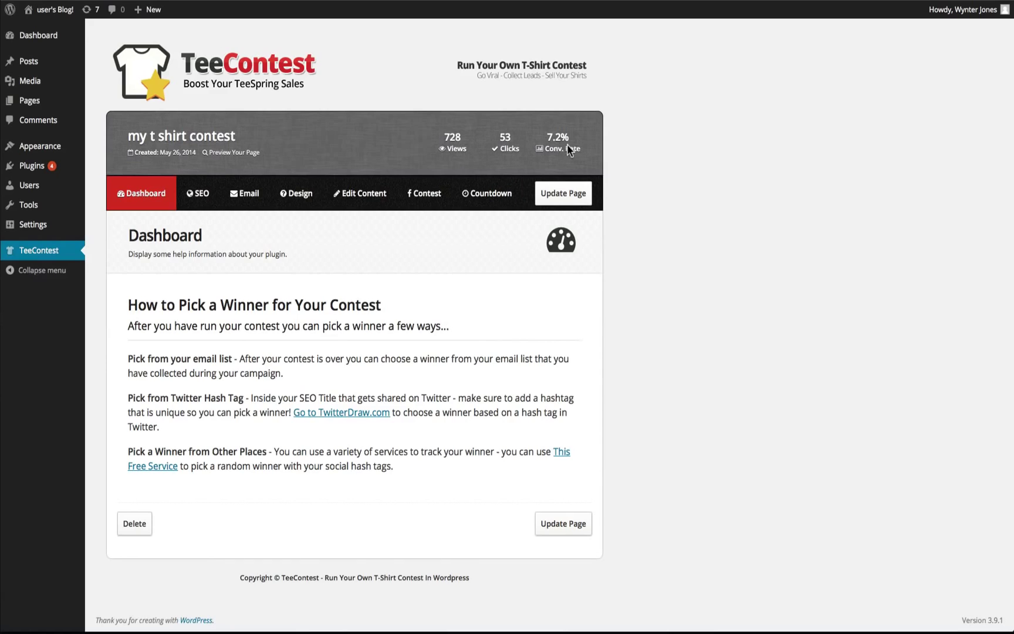
pyautogui.click(484, 187)
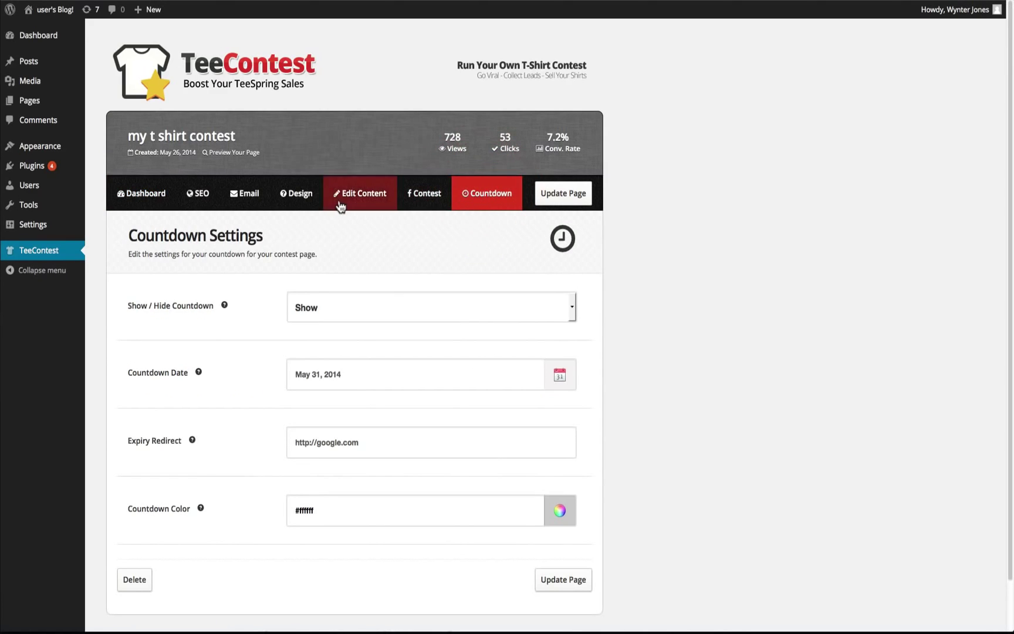
pyautogui.click(161, 196)
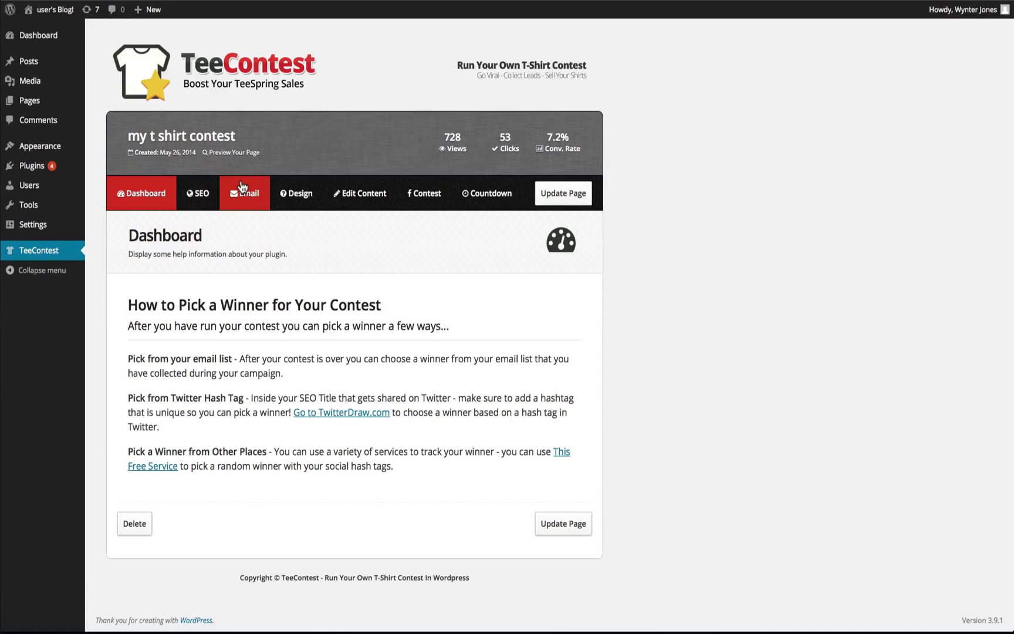